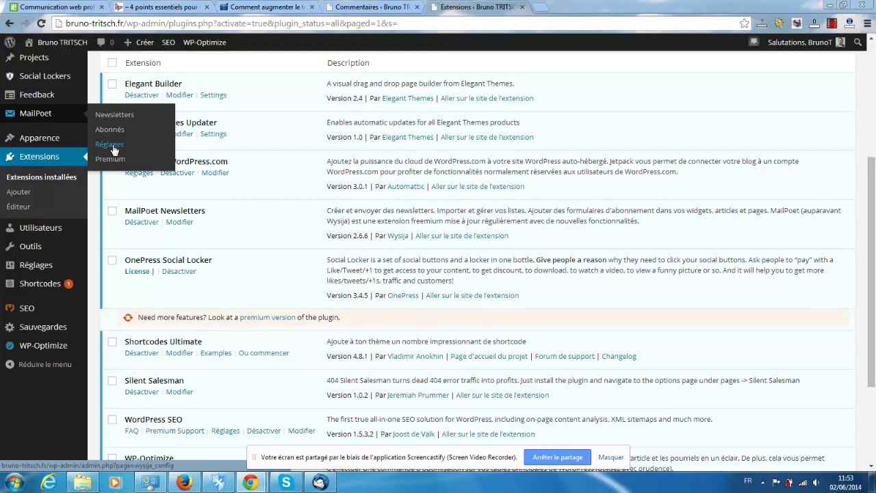
# Browse the MailPoet 2.6.6 welcome page's introduction, video and help sections, then open Réglages
pyautogui.click(111, 145)
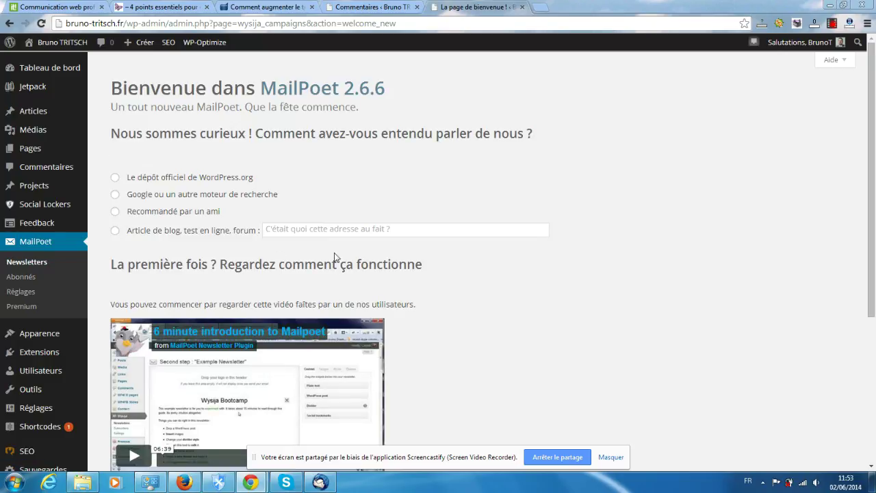
pyautogui.scroll(-2, 266, 224)
pyautogui.scroll(-2, 274, 247)
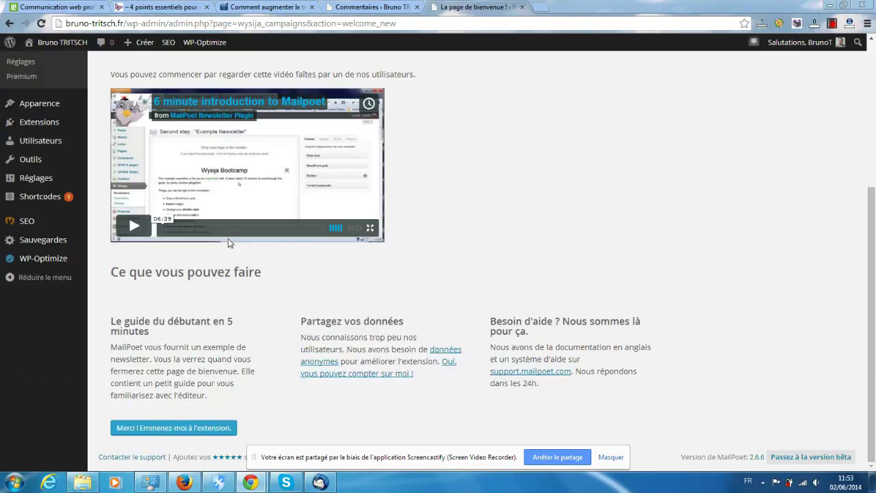
pyautogui.scroll(3, 277, 259)
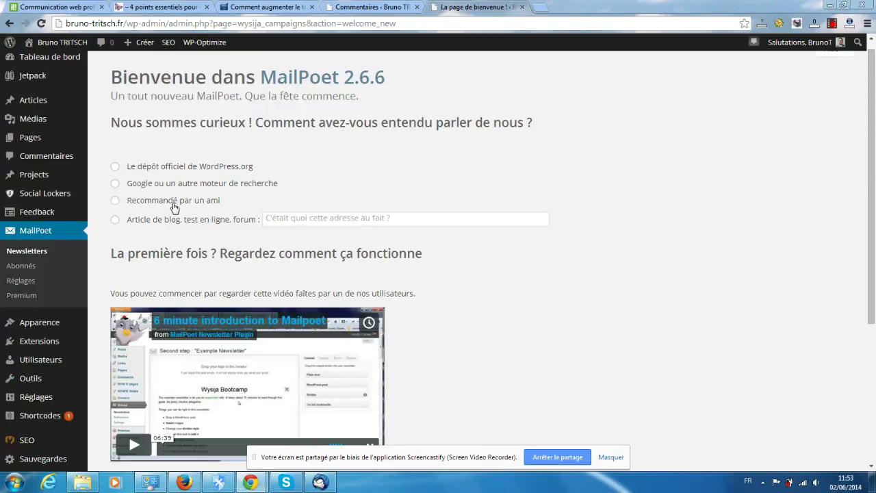
pyautogui.scroll(-1, 202, 179)
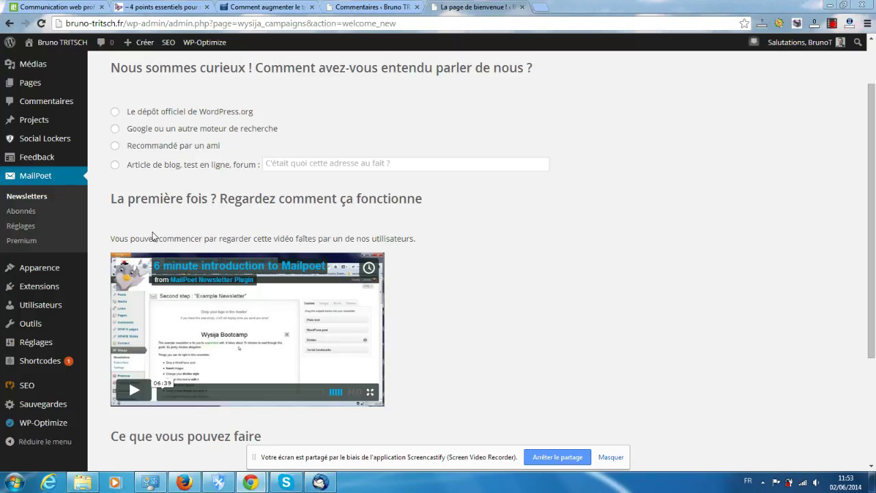
pyautogui.scroll(-1, 155, 237)
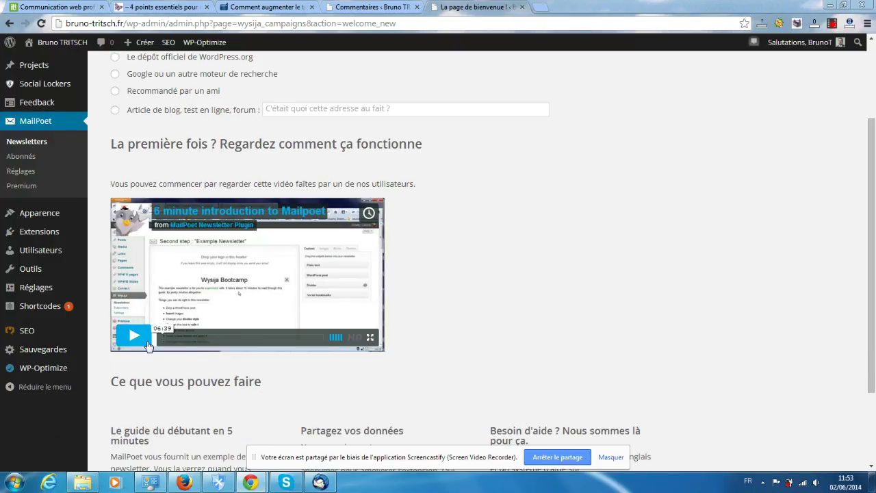
pyautogui.scroll(-2, 259, 297)
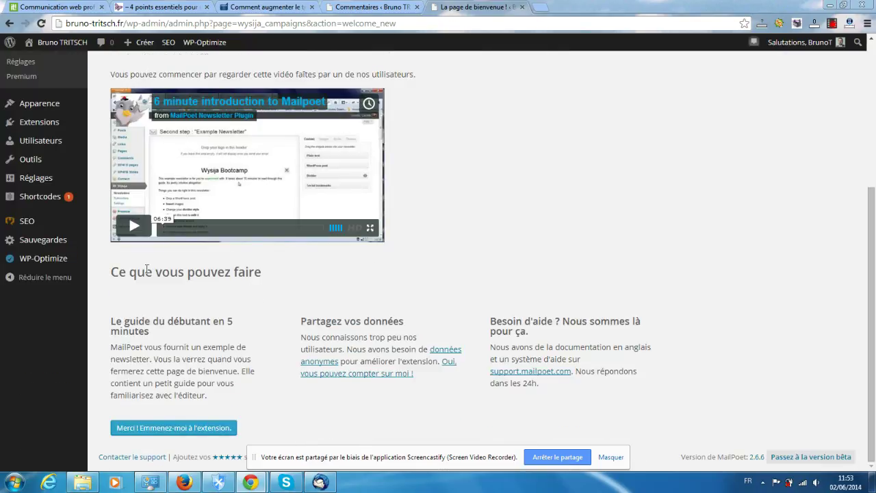
pyautogui.scroll(4, 147, 270)
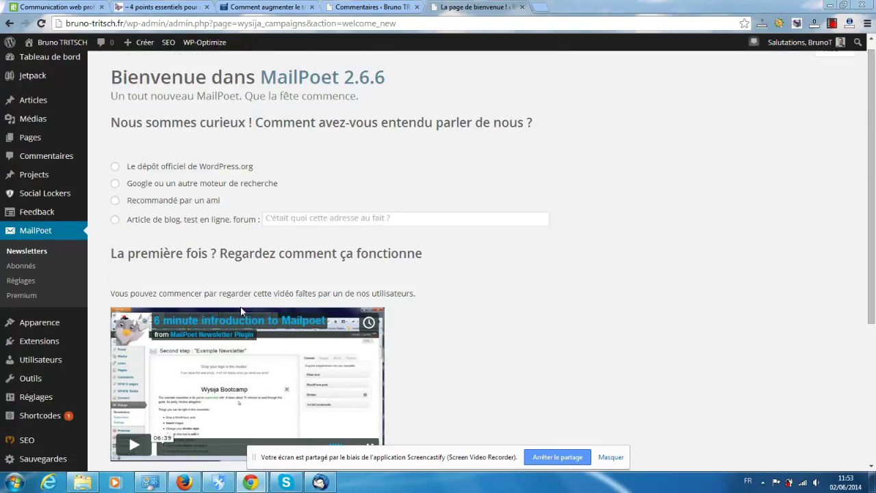
pyautogui.click(19, 282)
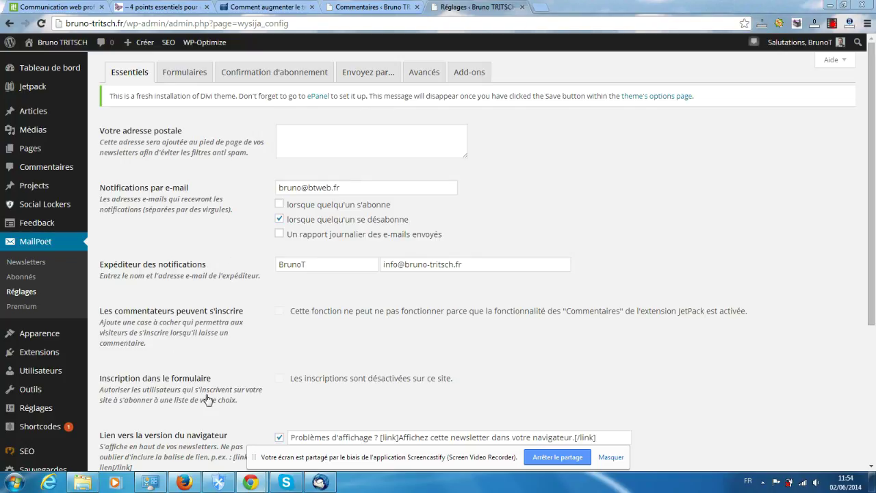
# Review the Essentiels options down to the unsubscribe page, then select the postal address box
pyautogui.scroll(-1, 189, 397)
pyautogui.scroll(-3, 190, 397)
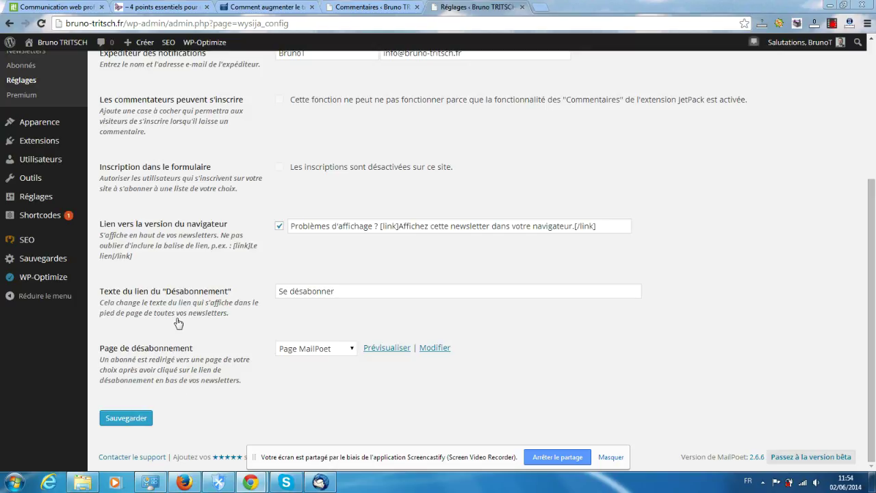
pyautogui.scroll(3, 180, 324)
pyautogui.scroll(3, 124, 318)
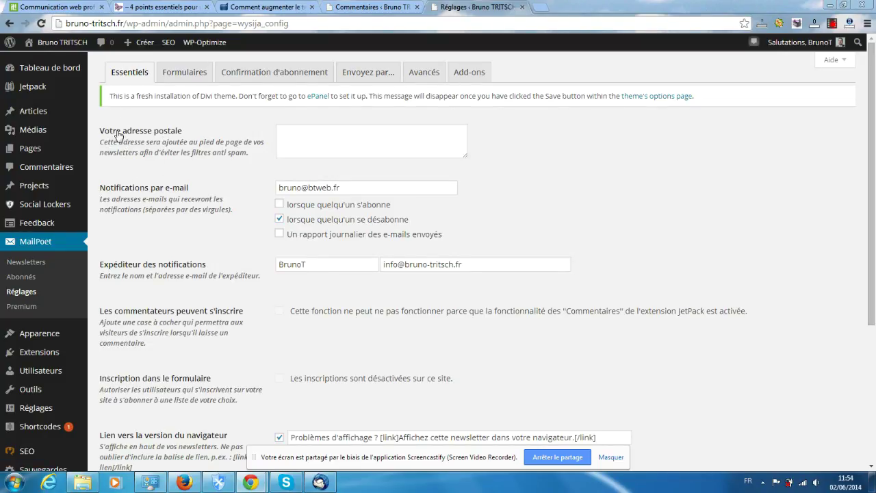
pyautogui.click(315, 142)
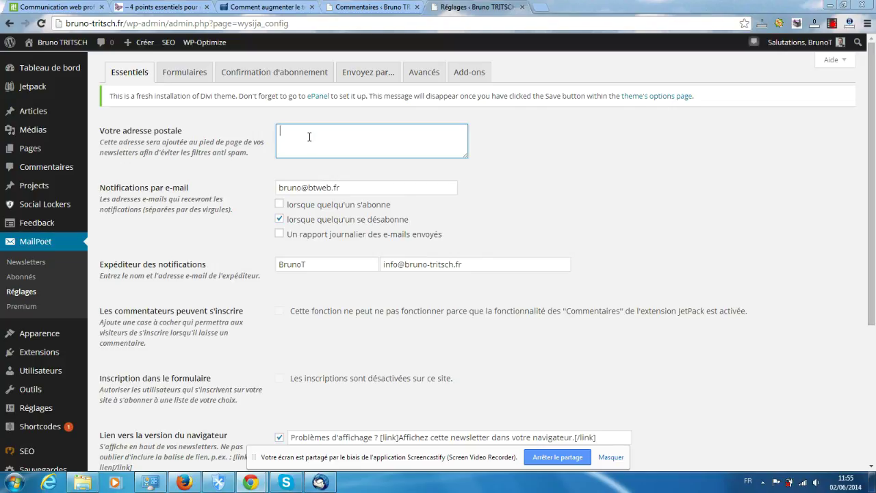
# Enter the business name and street, then postcode and town on a new line, as the postal address
pyautogui.write('Bruno TR')
pyautogui.press('BackSpace')
pyautogui.press('BackSpace')
pyautogui.press('BackSpace')
pyautogui.press('BackSpace')
pyautogui.press('BackSpace')
pyautogui.press('BackSpace')
pyautogui.press('BackSpace')
pyautogui.press('BackSpace')
pyautogui.write('Br')
pyautogui.press('BackSpace')
pyautogui.press('BackSpace')
pyautogui.write('BT')
pyautogui.write(' W')
pyautogui.write('eb')
pyautogui.write(' Création ')
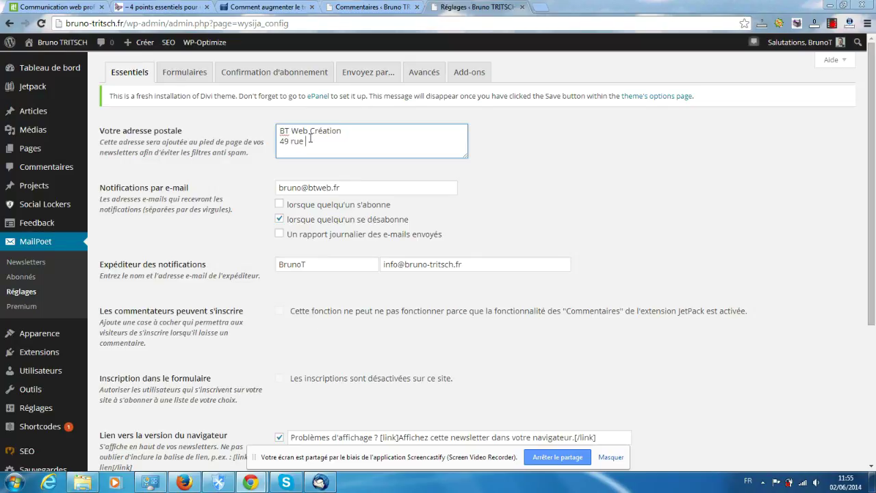
pyautogui.press('Return')
pyautogui.write('08300')
pyautogui.write('Rethe')
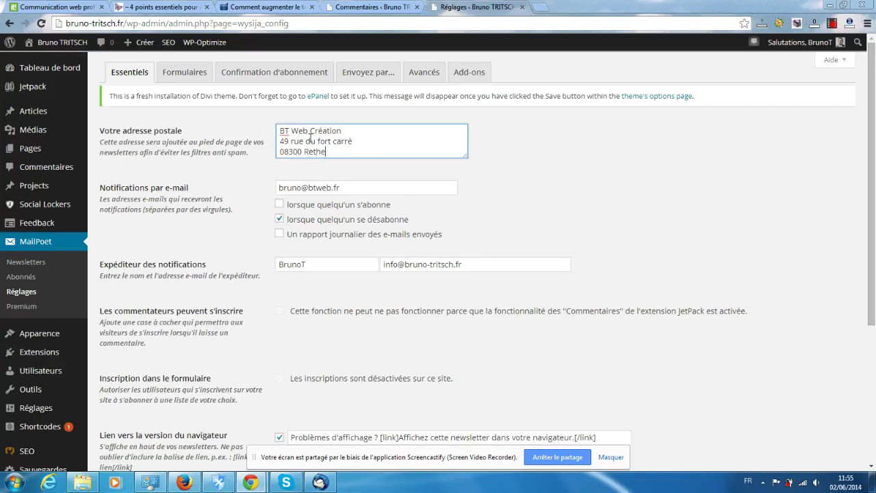
pyautogui.write('l')
pyautogui.scroll(-1, 145, 202)
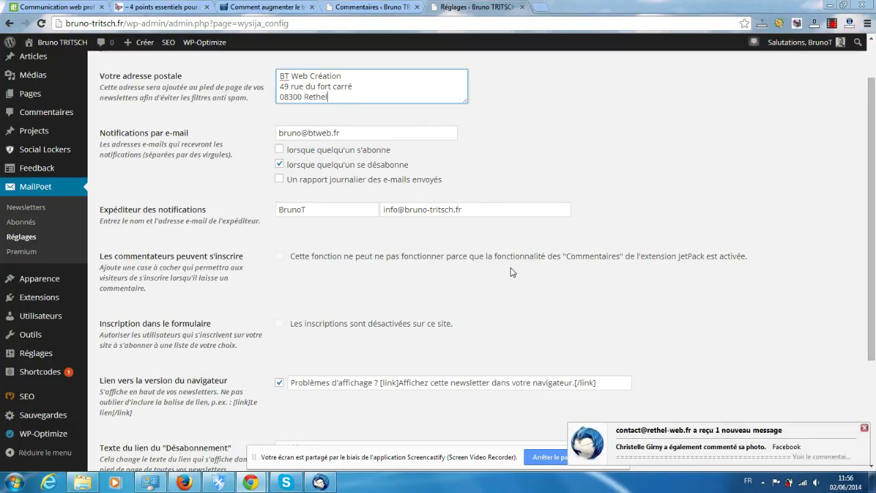
pyautogui.click(865, 429)
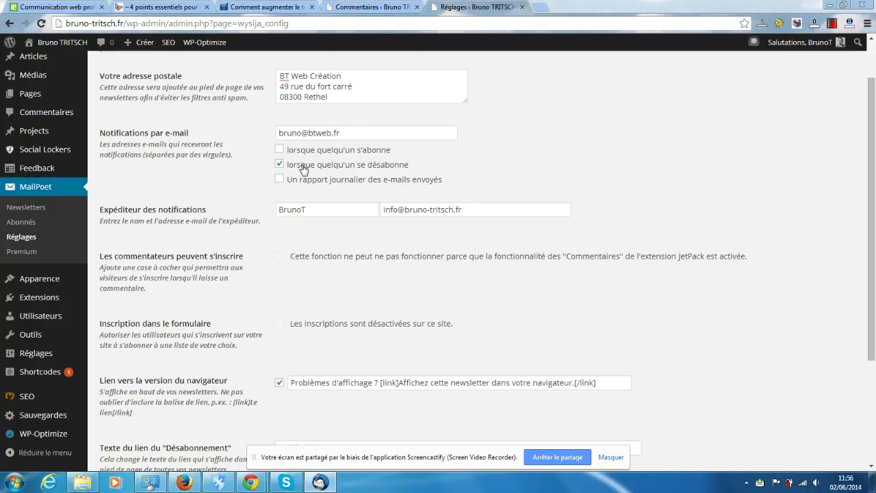
pyautogui.click(279, 149)
# Turn on the daily sent-mail report notification, then switch to Thunderbird
pyautogui.click(280, 180)
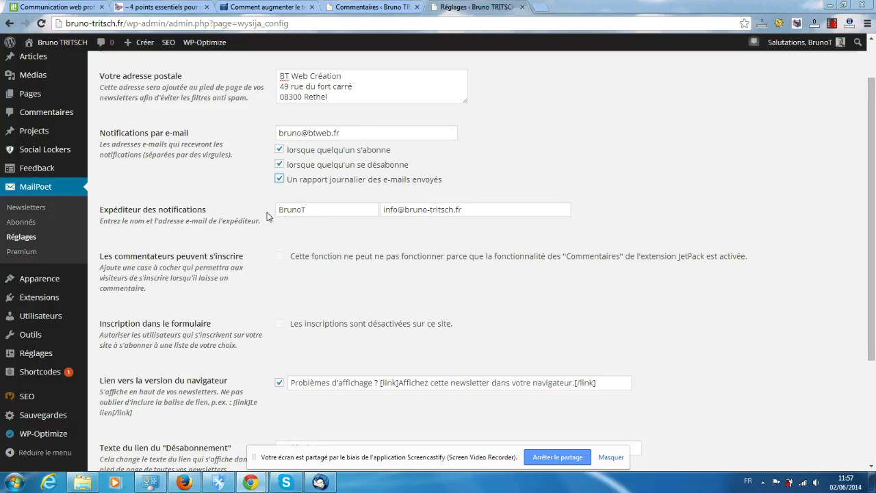
pyautogui.click(317, 484)
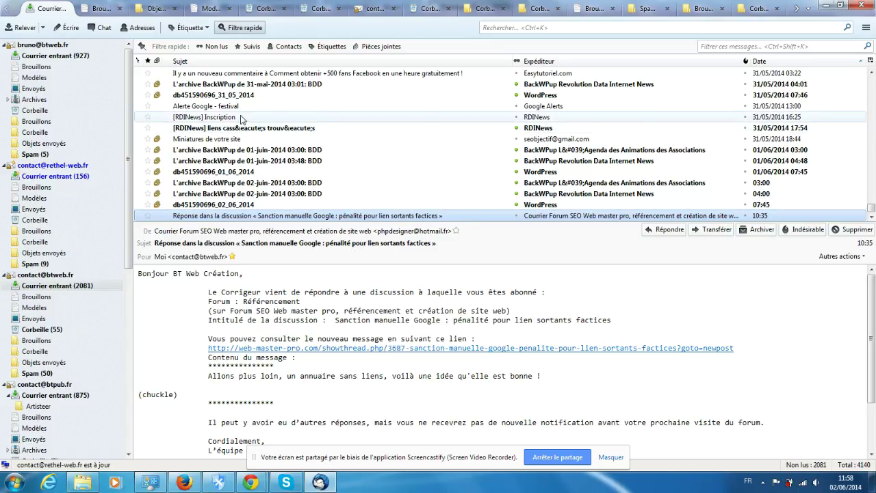
# Scroll through the Thunderbird inbox, then minimise it to return to the MailPoet settings
pyautogui.scroll(2, 233, 127)
pyautogui.scroll(-1, 233, 127)
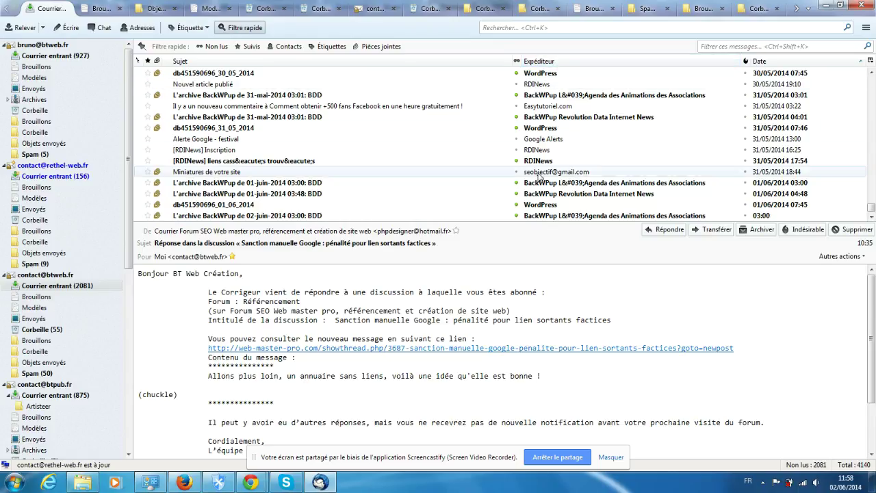
pyautogui.scroll(-1, 536, 162)
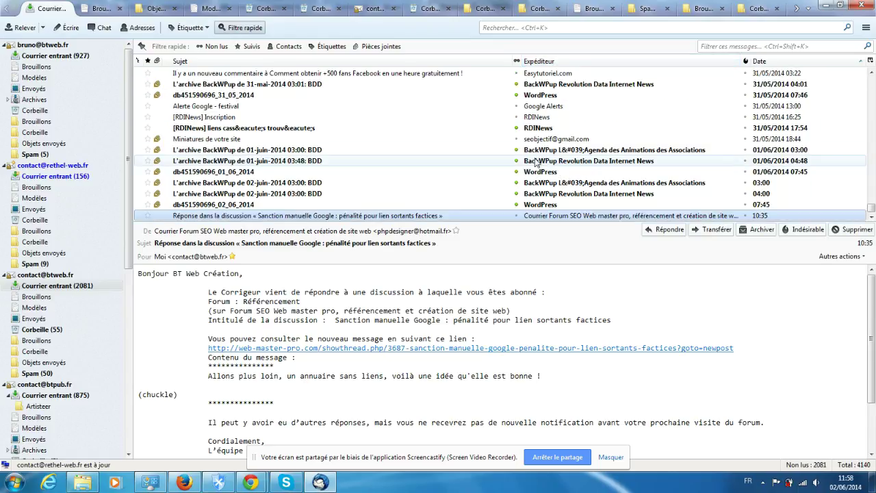
pyautogui.click(320, 483)
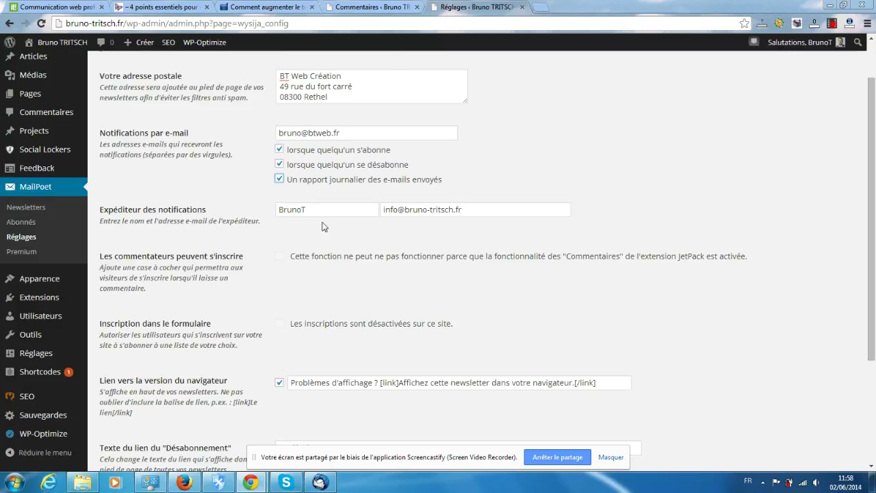
pyautogui.click(320, 483)
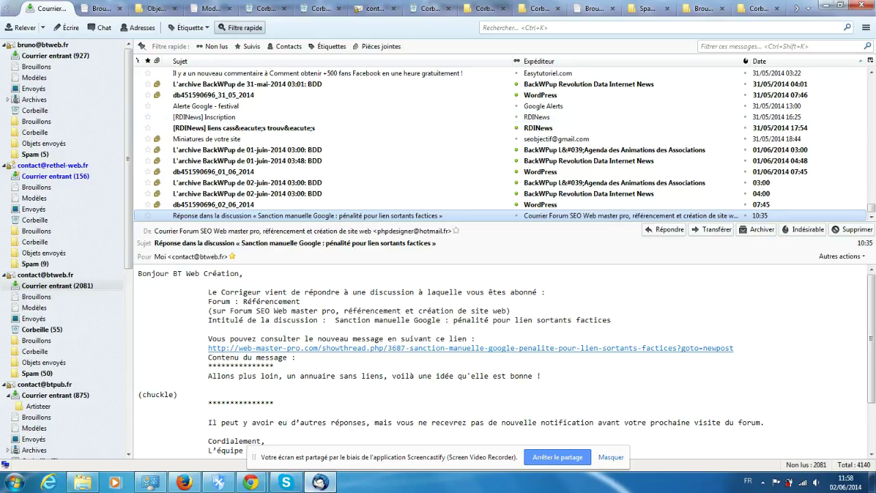
pyautogui.click(319, 483)
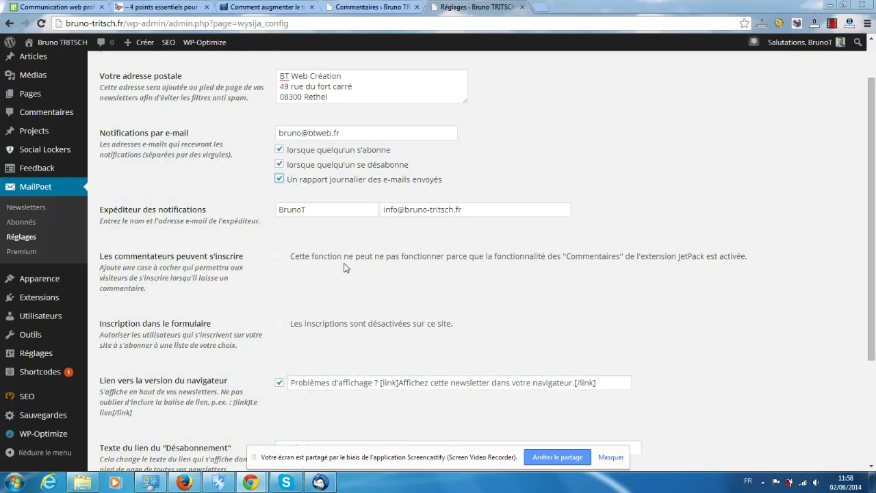
pyautogui.scroll(-1, 327, 261)
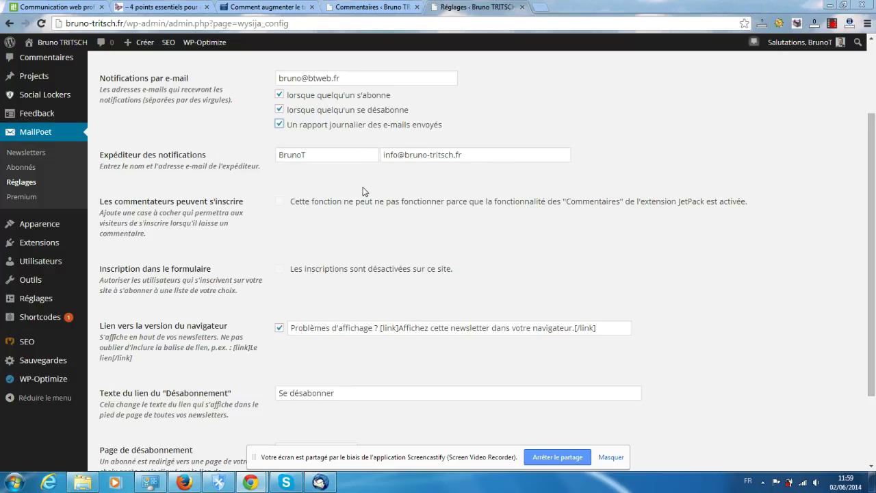
# Scroll down to the notification sender, browser-version link and unsubscribe link settings
pyautogui.scroll(-1, 264, 155)
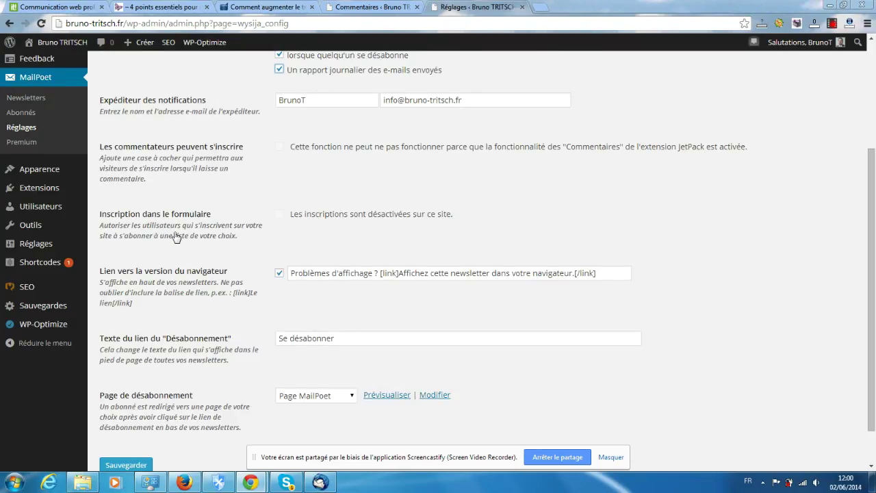
pyautogui.scroll(-1, 176, 237)
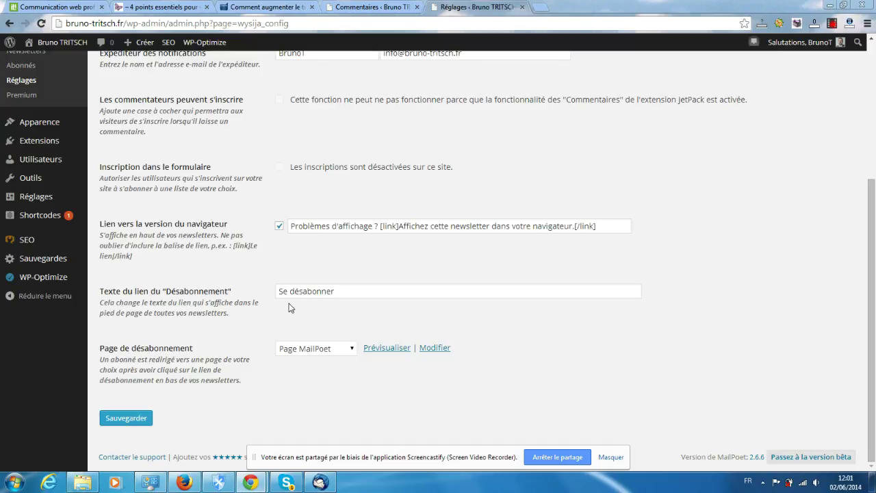
# Select the 'Se désabonner' unsubscribe link text field
pyautogui.click(346, 291)
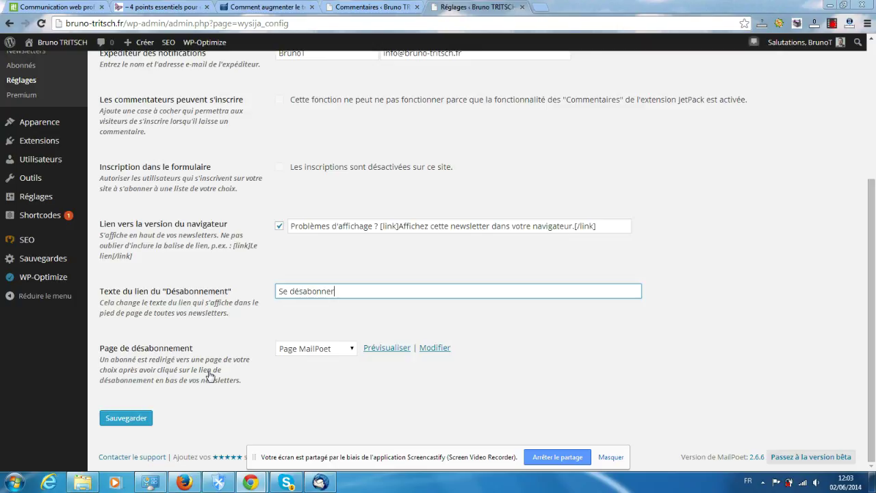
# Leave Page de désabonnement on 'Page MailPoet' and open its preview in a new tab
pyautogui.click(318, 350)
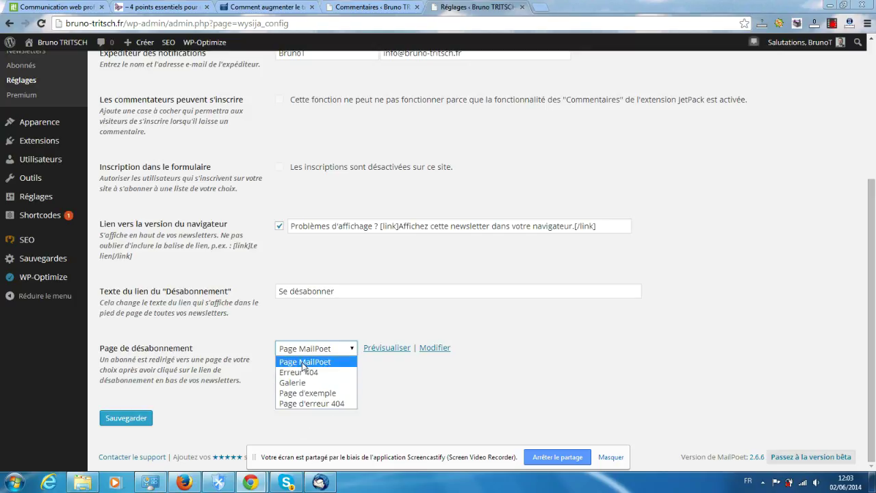
pyautogui.click(239, 347)
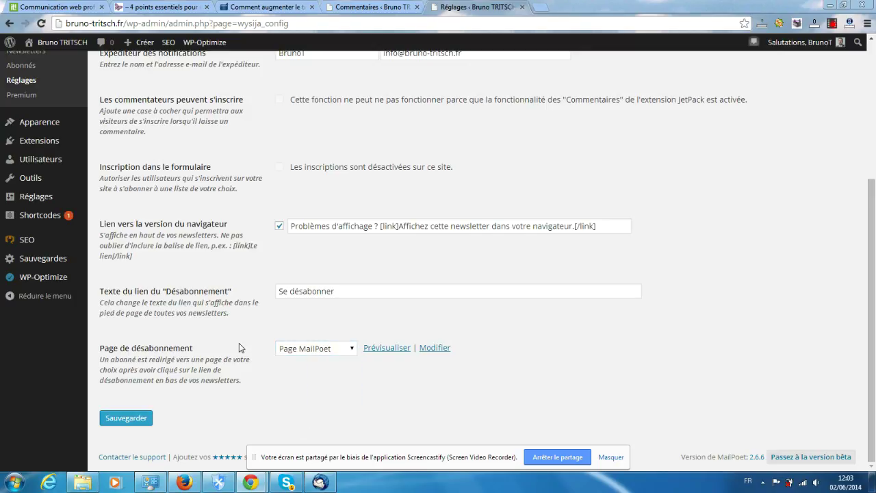
pyautogui.click(321, 351)
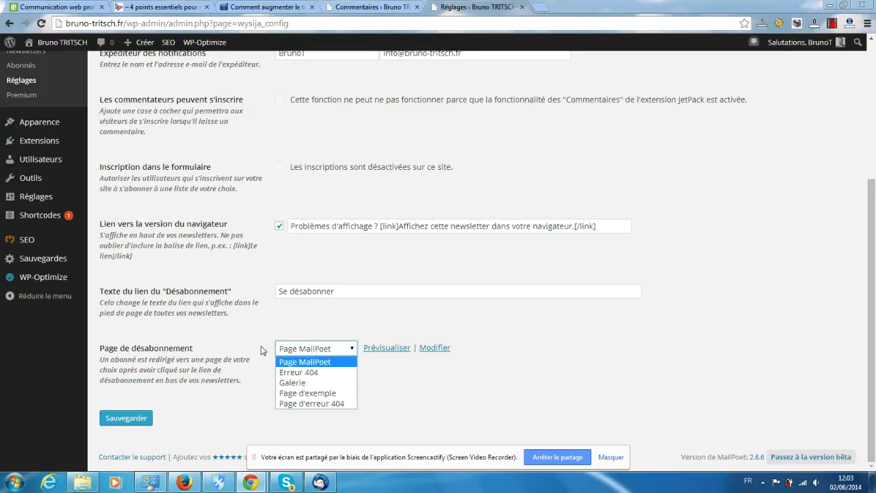
pyautogui.click(321, 352)
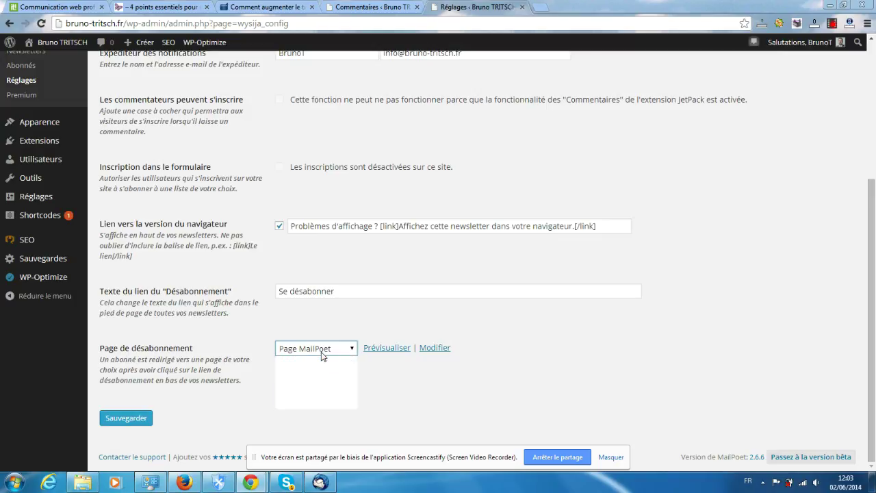
pyautogui.click(382, 349)
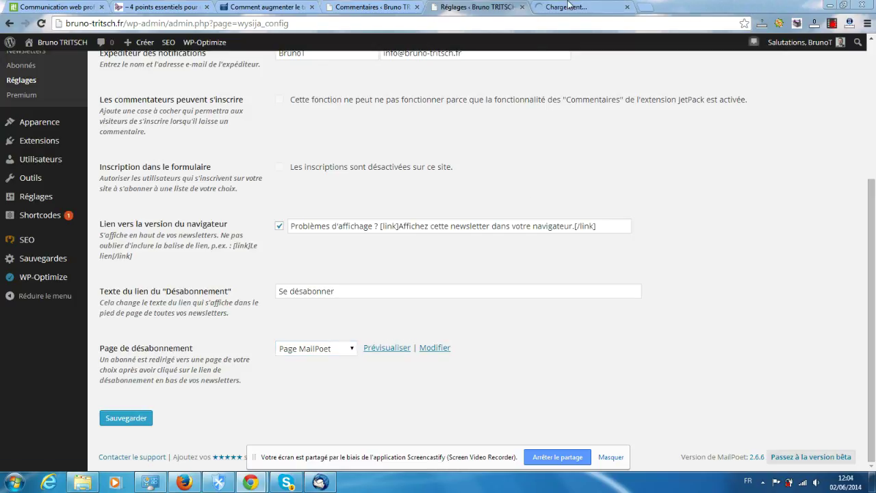
# Check the 'Vous êtes désabonné(e) !' preview tab, then close it
pyautogui.click(568, 7)
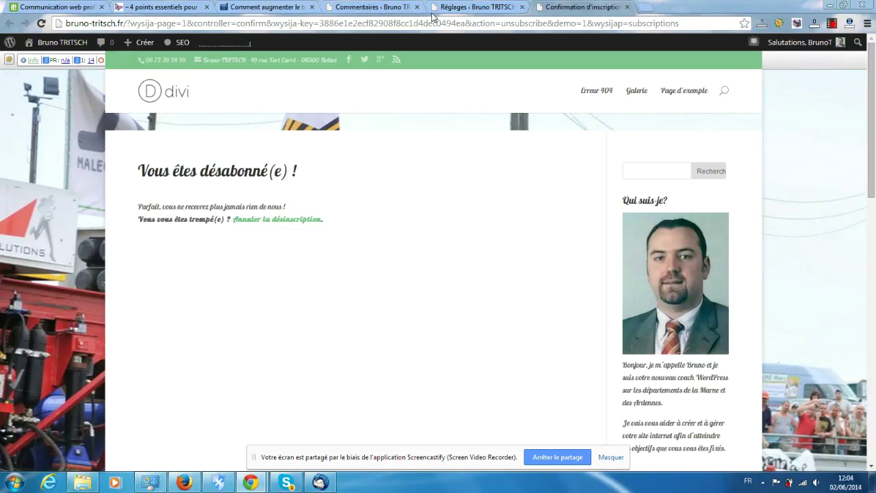
pyautogui.click(627, 7)
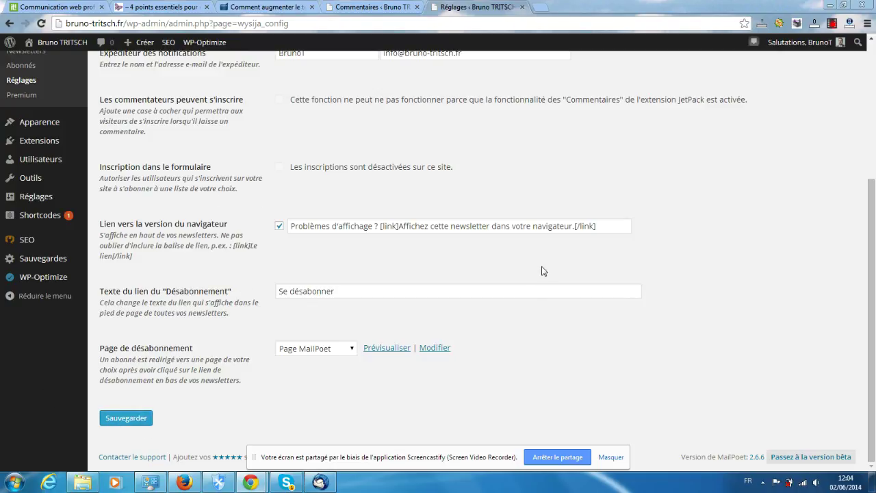
# Save the MailPoet settings and show the Formulaires section
pyautogui.click(124, 421)
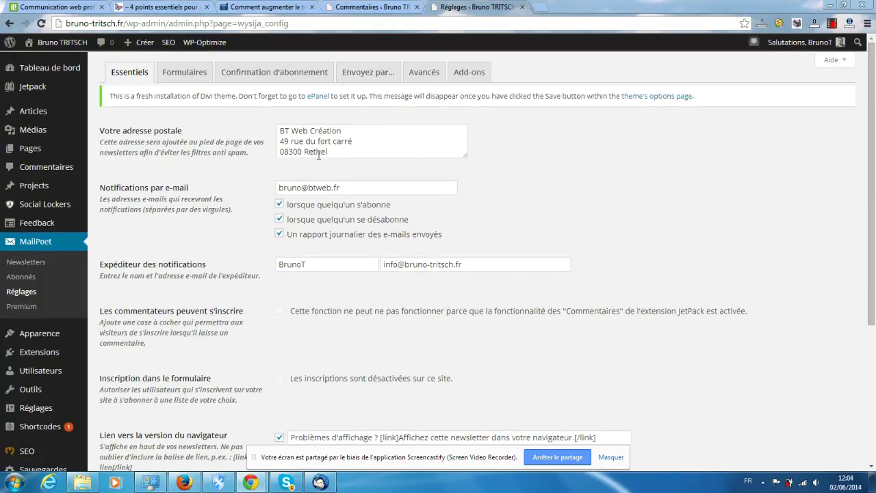
pyautogui.click(174, 74)
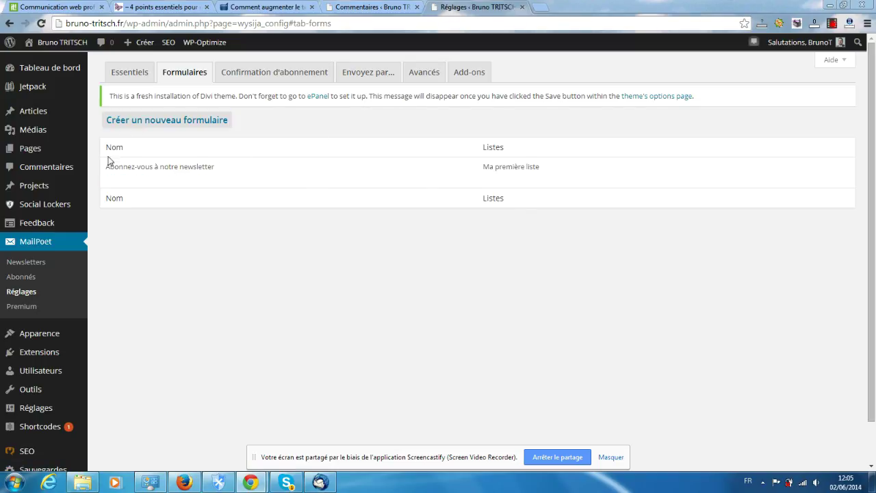
# Open the 'Abonnez-vous à notre newsletter' form in the MailPoet form editor
pyautogui.moveTo(132, 166)
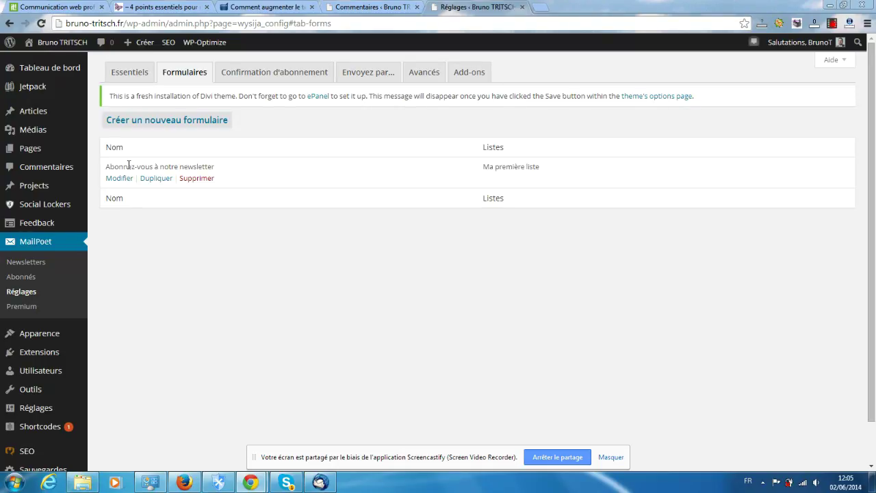
pyautogui.click(123, 181)
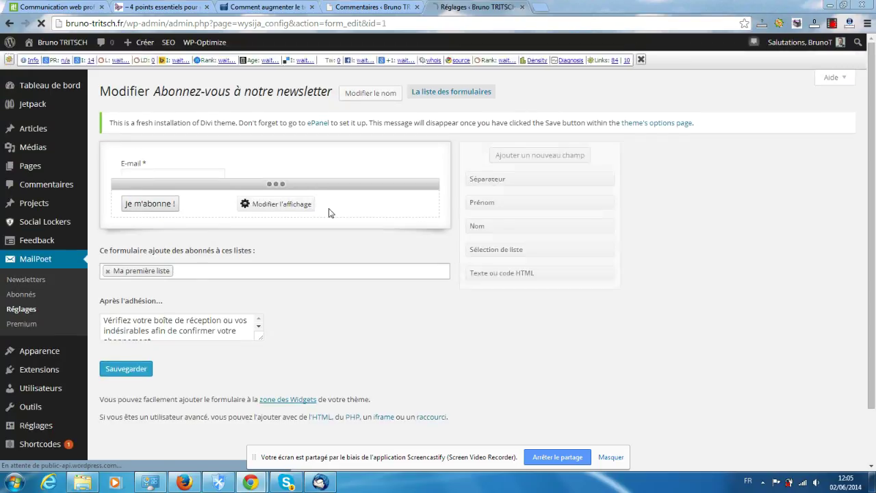
pyautogui.moveTo(286, 159)
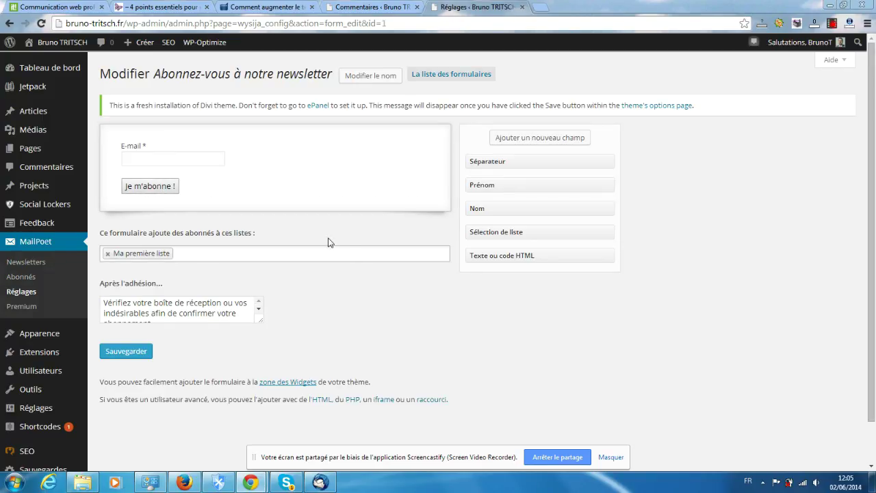
pyautogui.scroll(-1, 343, 261)
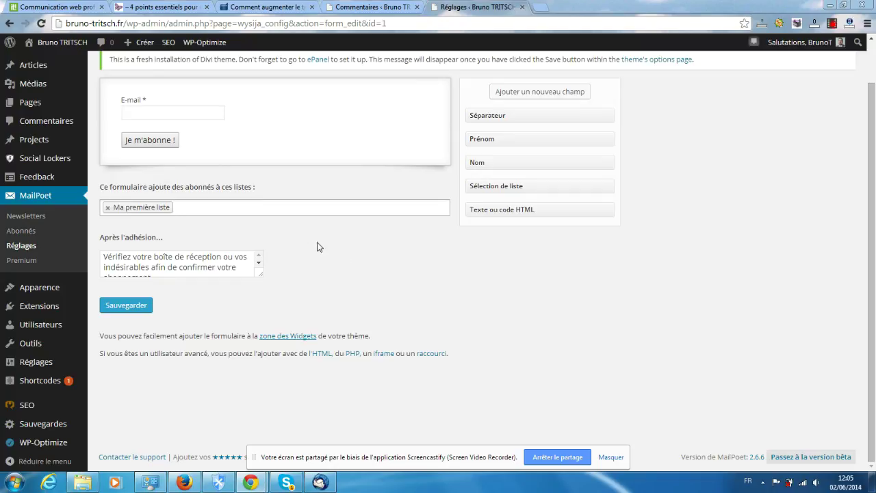
pyautogui.scroll(1, 358, 250)
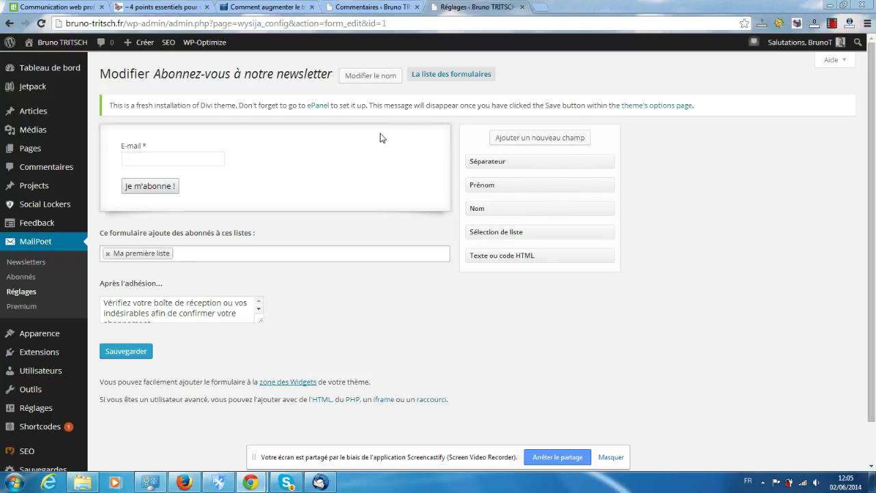
# Add a Séparateur, Prénom and Nom fields, and a Texte ou code HTML block to the form
pyautogui.moveTo(368, 170)
pyautogui.moveTo(520, 164); pyautogui.dragTo(166, 216)
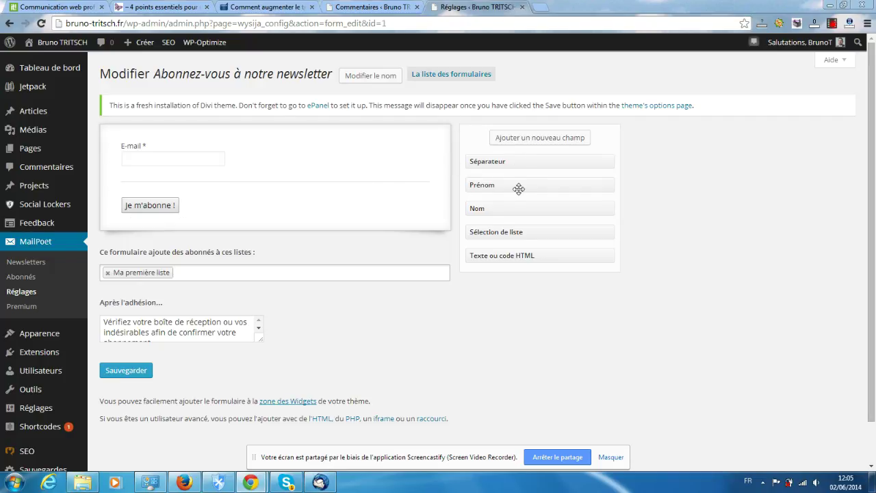
pyautogui.moveTo(517, 188); pyautogui.dragTo(171, 151)
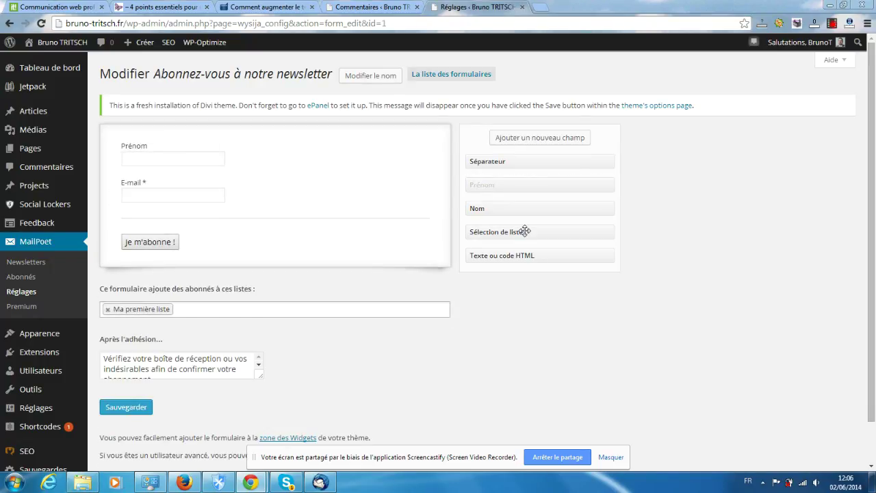
pyautogui.moveTo(513, 209); pyautogui.dragTo(168, 148)
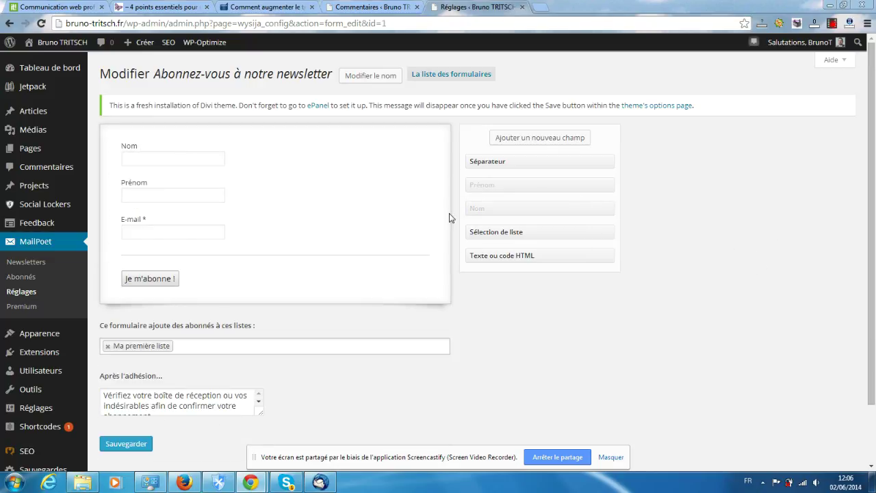
pyautogui.moveTo(524, 254); pyautogui.dragTo(185, 150)
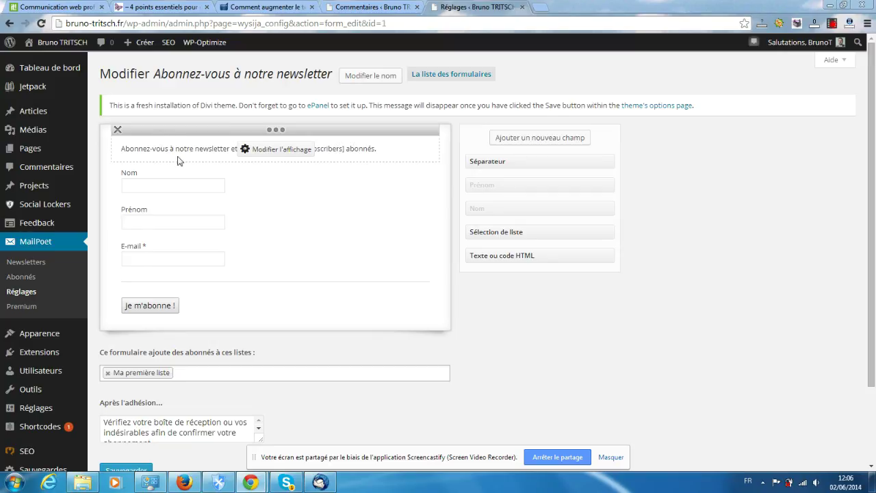
# Add another text block reading 'Abonnez-vous à notre newsletter et rejoignez nos [total_subscribers] abonnés.' and check it
pyautogui.moveTo(524, 256); pyautogui.dragTo(180, 198)
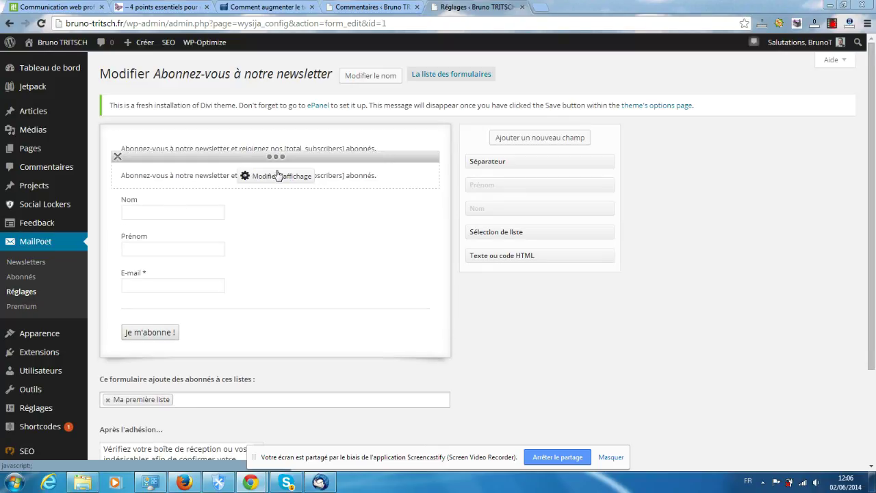
pyautogui.click(277, 174)
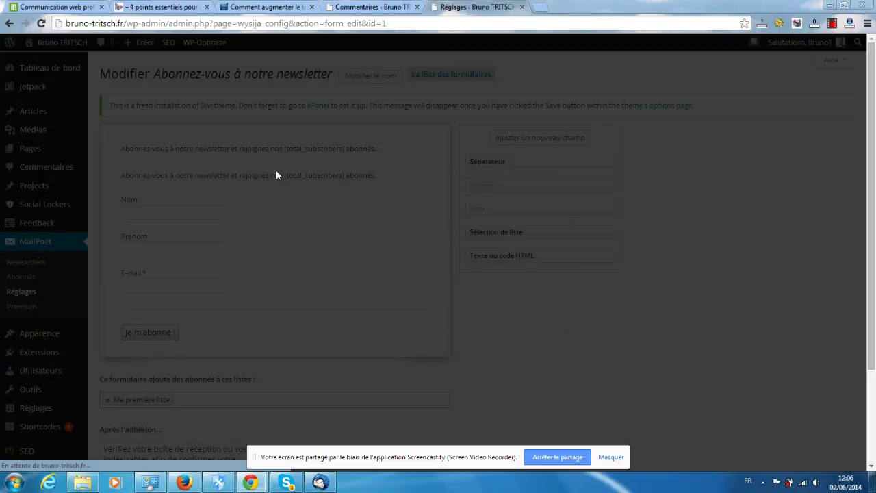
pyautogui.click(371, 221)
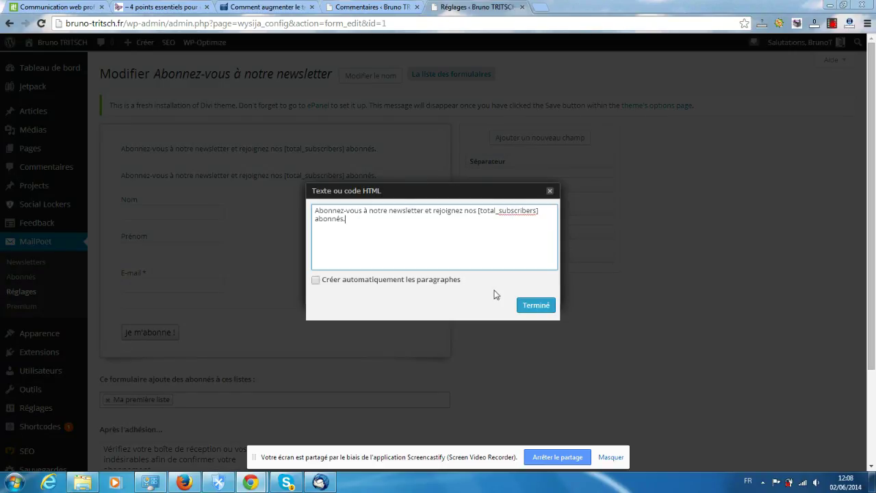
pyautogui.click(536, 308)
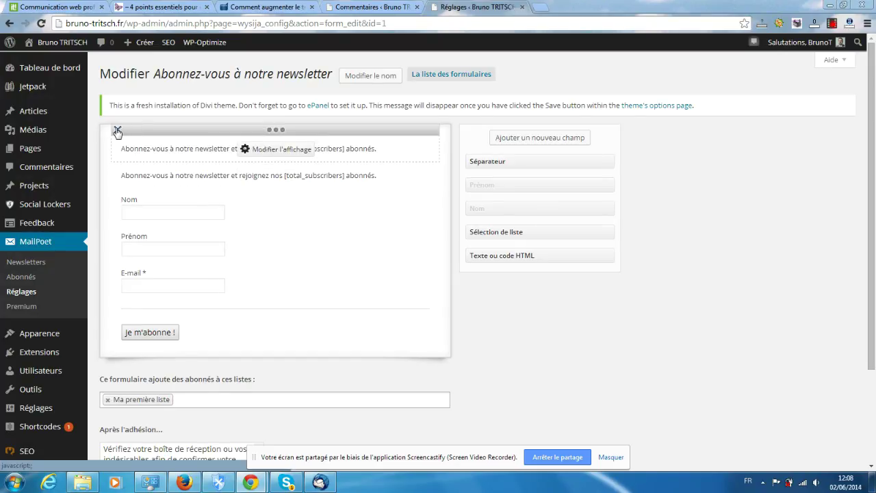
pyautogui.click(118, 131)
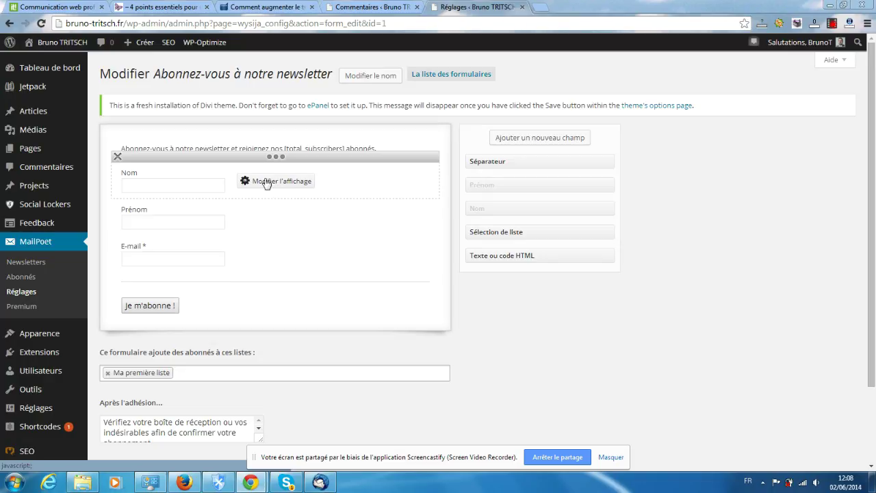
pyautogui.scroll(-3, 201, 241)
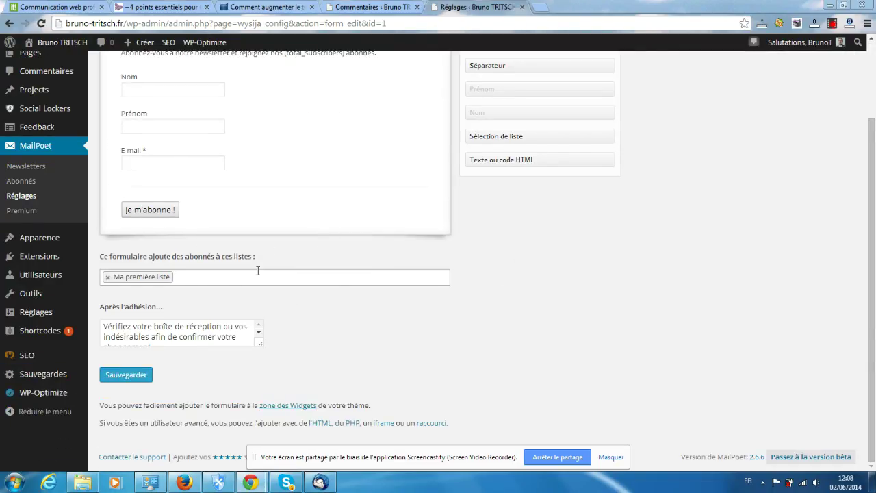
pyautogui.scroll(2, 328, 199)
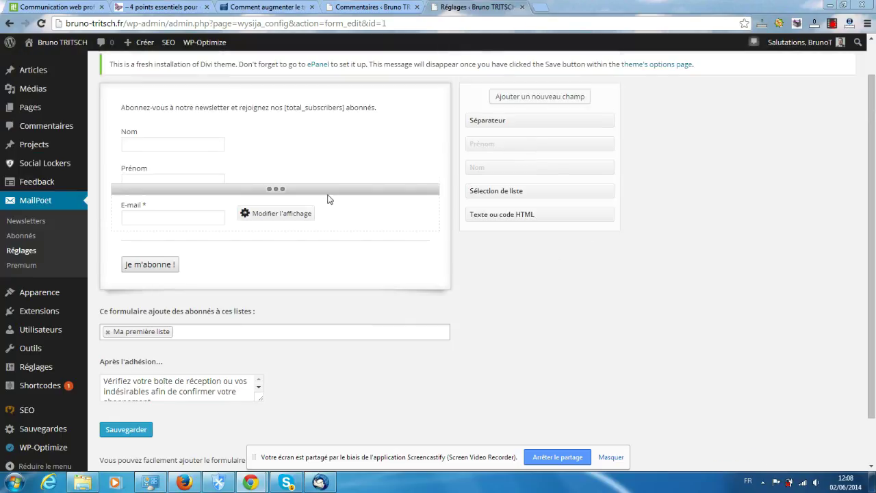
pyautogui.scroll(1, 327, 199)
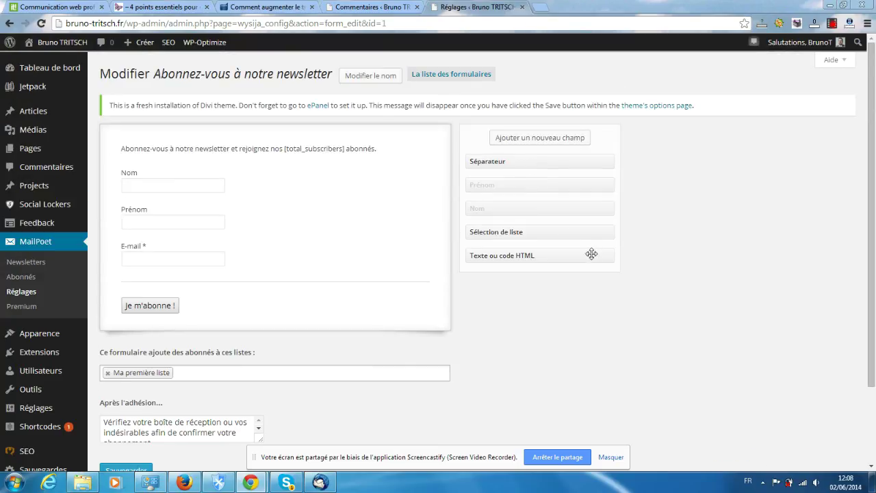
pyautogui.moveTo(342, 209)
pyautogui.moveTo(313, 228)
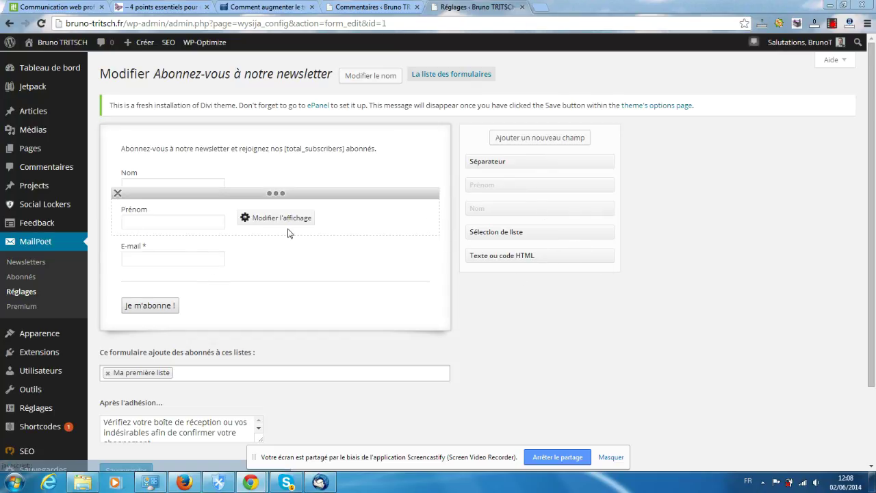
pyautogui.moveTo(135, 182)
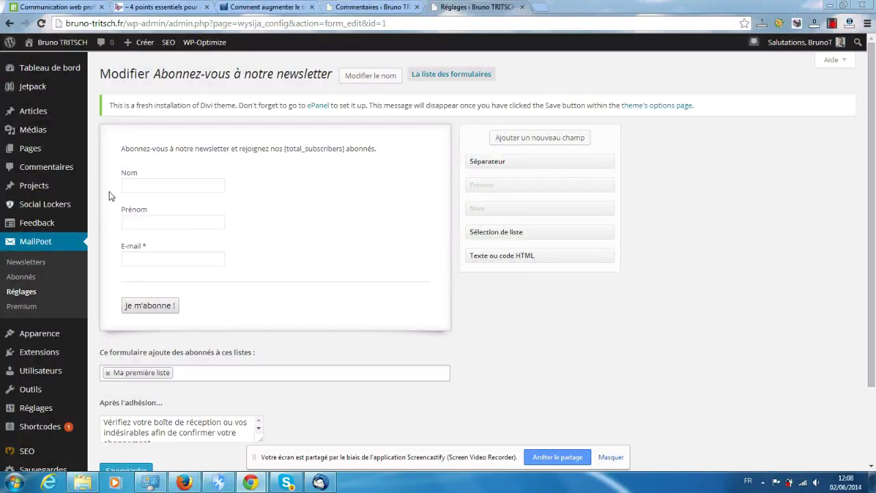
pyautogui.scroll(-3, 110, 196)
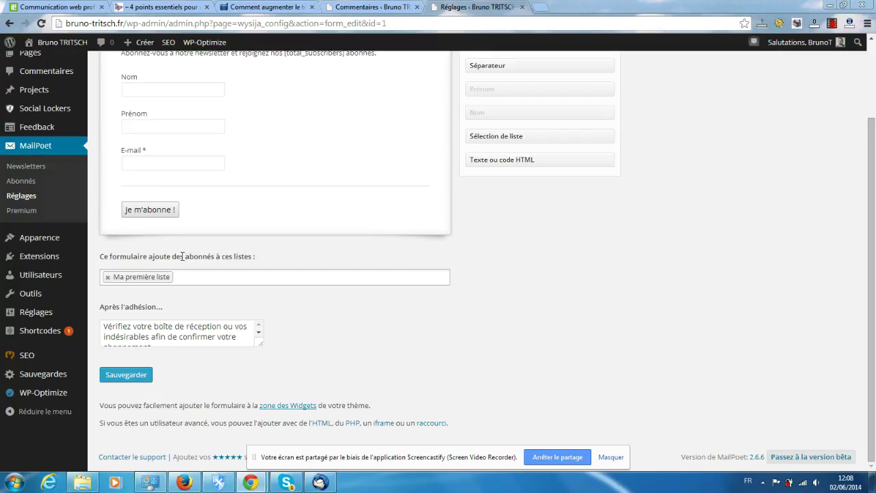
pyautogui.scroll(1, 170, 258)
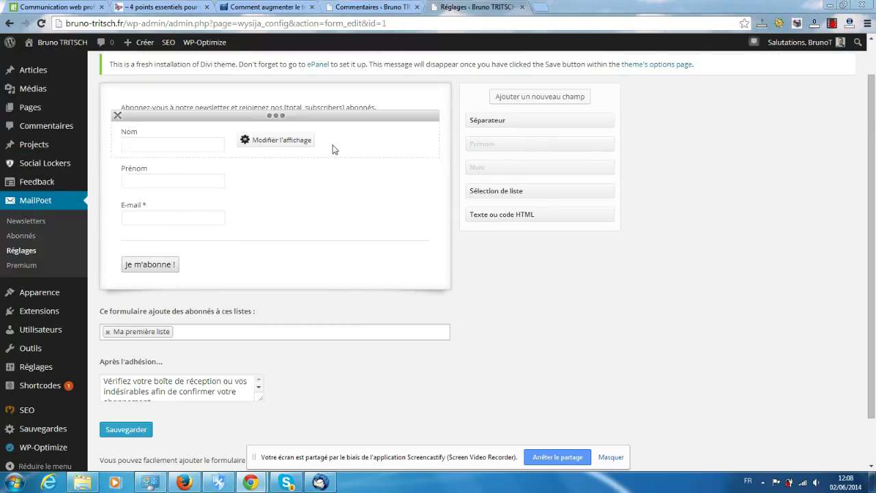
pyautogui.moveTo(349, 190)
pyautogui.moveTo(251, 152)
pyautogui.scroll(-1, 180, 164)
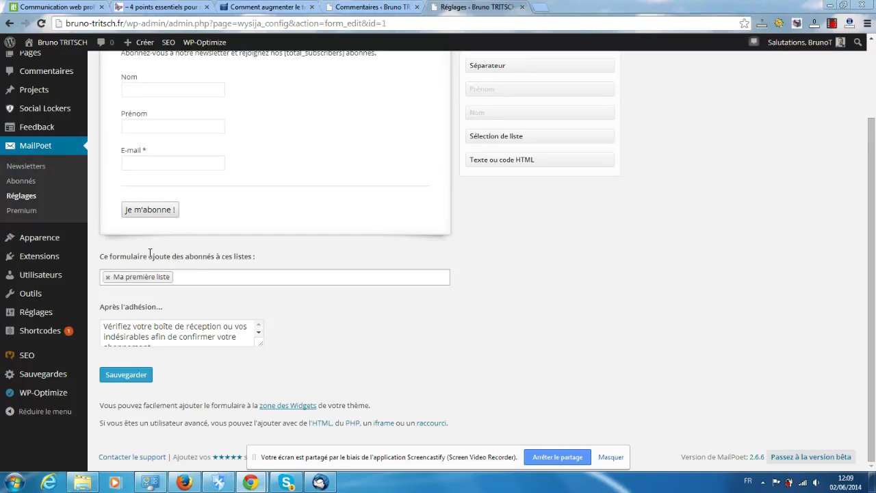
pyautogui.moveTo(48, 278)
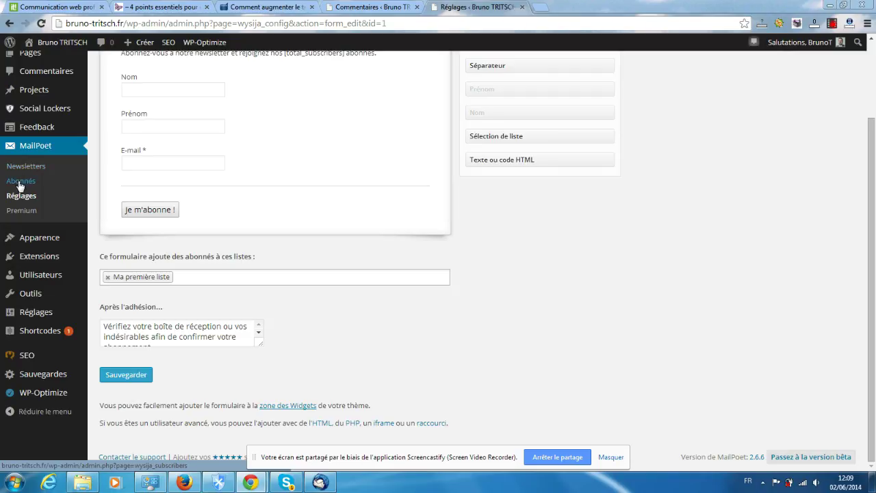
# Open MailPoet's Abonnés page in a new tab and start a new subscriber list
pyautogui.middleClick(20, 183)
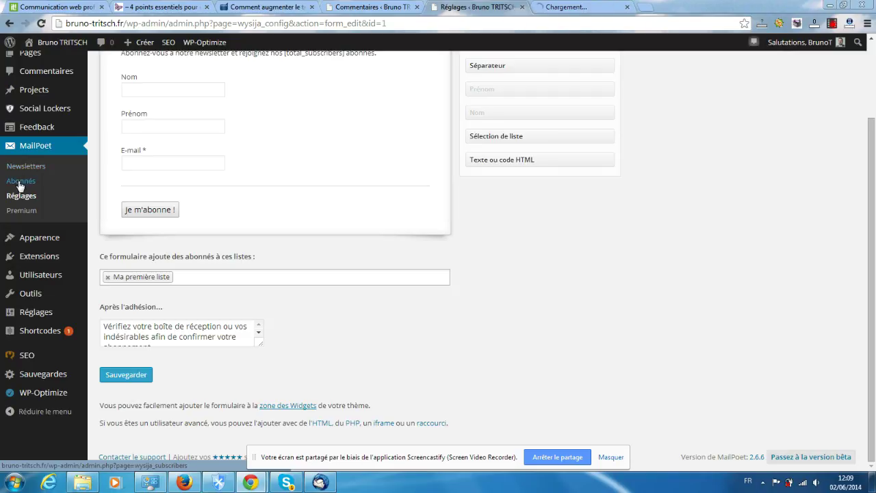
pyautogui.click(585, 7)
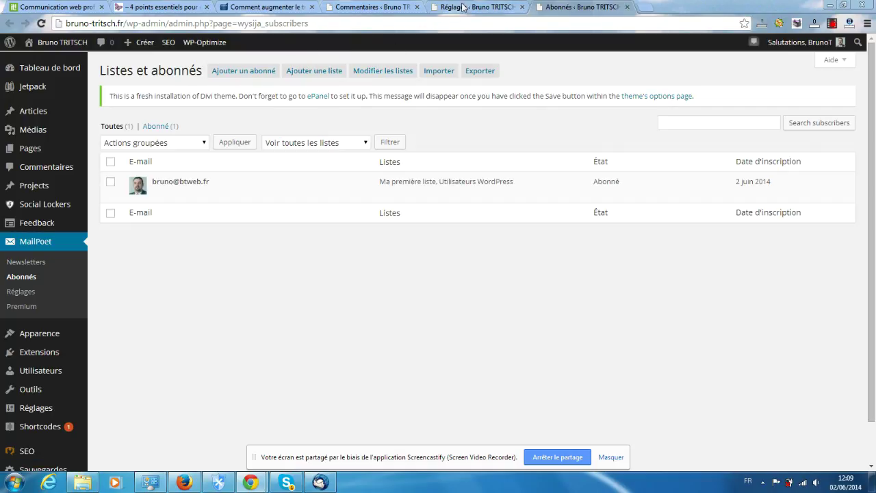
pyautogui.click(300, 73)
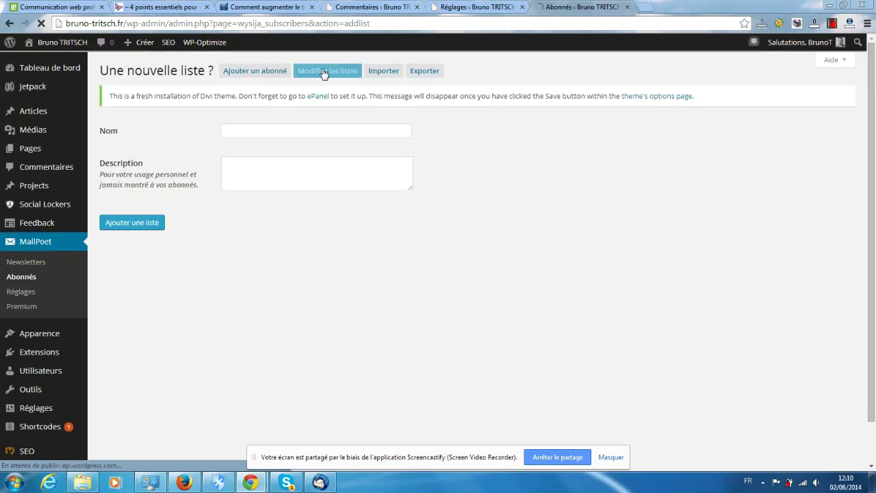
# Create the list 'Catégorie 1' with the description 'Abonnés de ma catégorie 1', copying that description
pyautogui.click(252, 131)
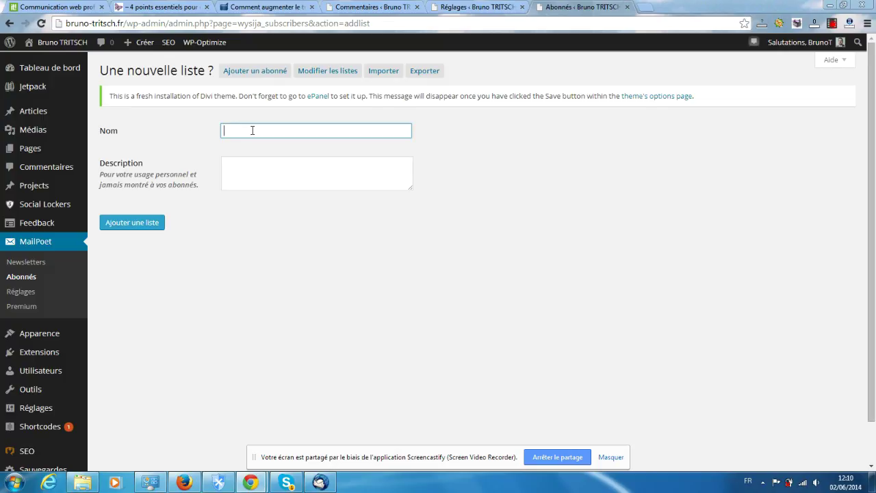
pyautogui.write('Deu')
pyautogui.press('BackSpace')
pyautogui.press('BackSpace')
pyautogui.press('BackSpace')
pyautogui.press('BackSpace')
pyautogui.write('Catég')
pyautogui.click(306, 174)
pyautogui.write('Ab')
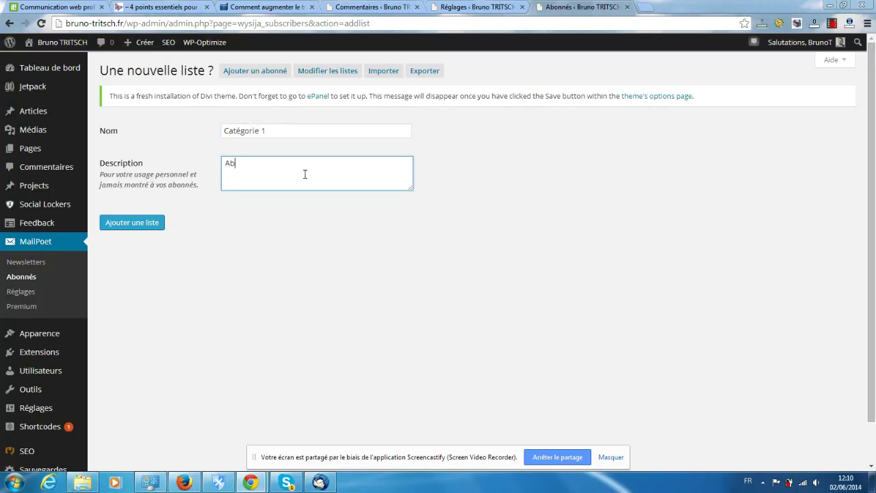
pyautogui.write('onnée')
pyautogui.write(' de ma catégorie 1')
pyautogui.moveTo(344, 164); pyautogui.dragTo(204, 154)
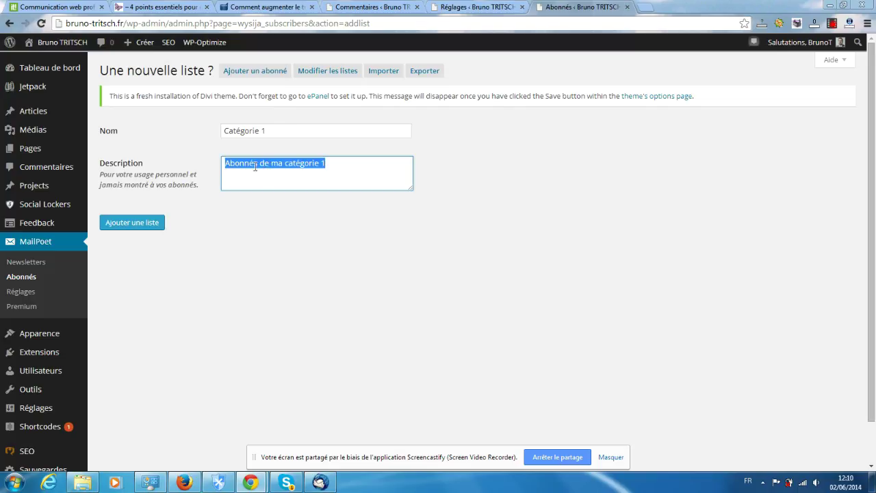
pyautogui.rightClick(254, 165)
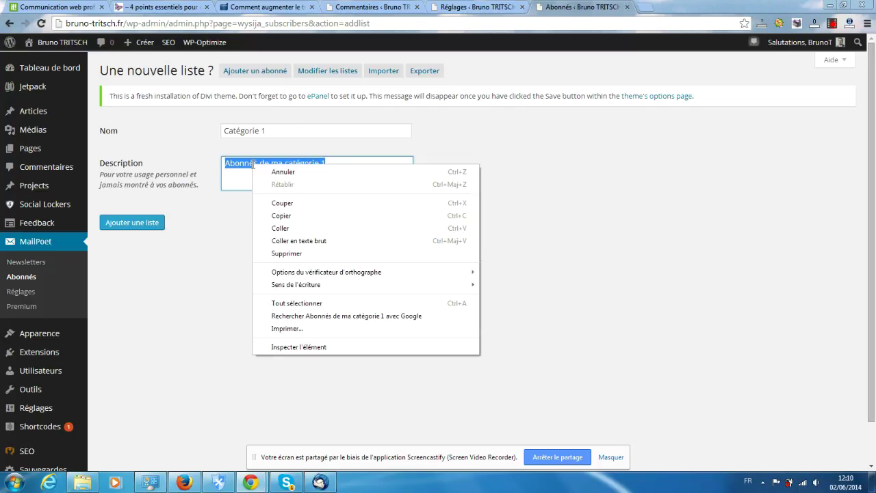
pyautogui.click(282, 216)
pyautogui.click(125, 227)
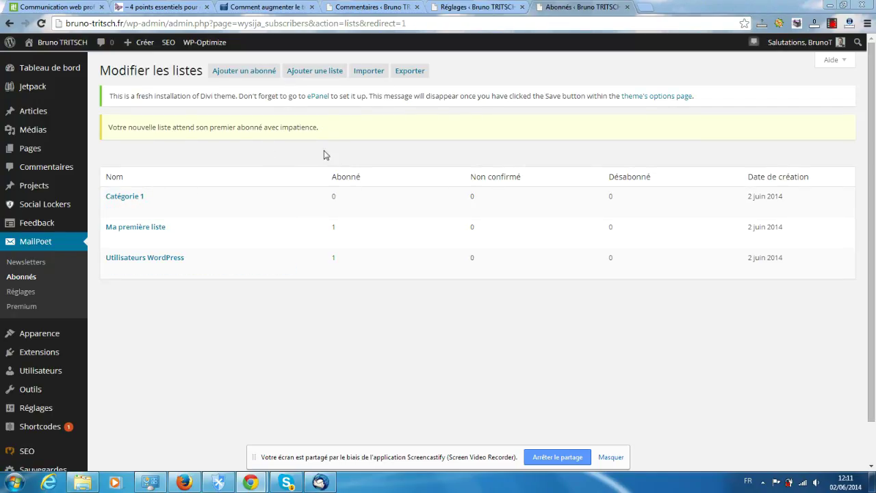
# With Catégorie 1 now listed under Modifier les listes, start adding another list
pyautogui.click(301, 71)
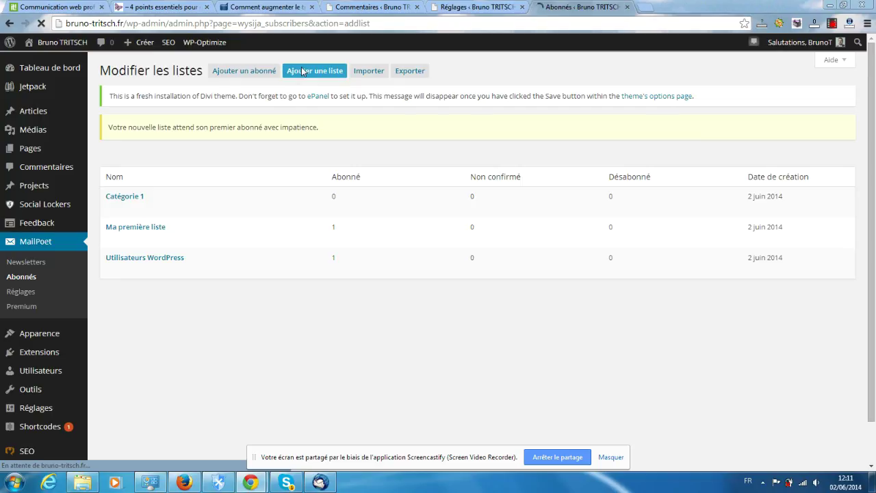
# Create the list 'catégorie 2' described as 'Abonnés de ma catégorie 2' from the pasted text
pyautogui.click(263, 171)
pyautogui.rightClick(265, 174)
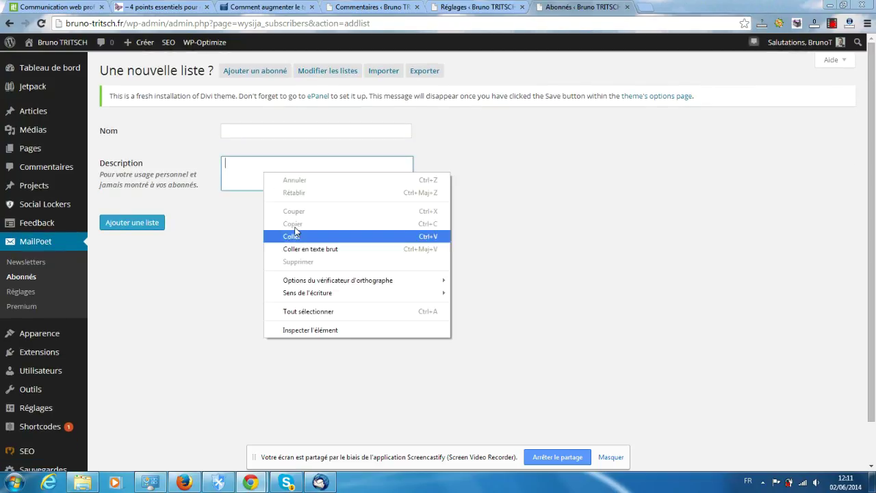
pyautogui.click(295, 236)
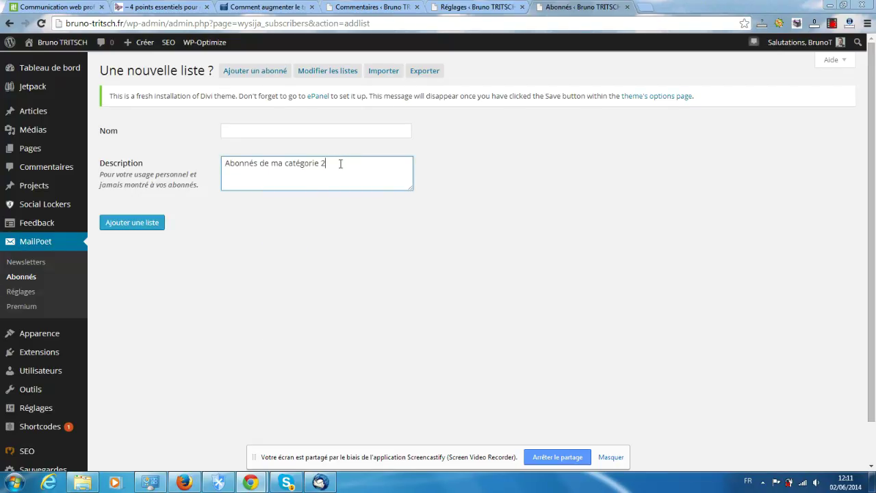
pyautogui.moveTo(340, 164); pyautogui.dragTo(284, 163)
pyautogui.rightClick(303, 164)
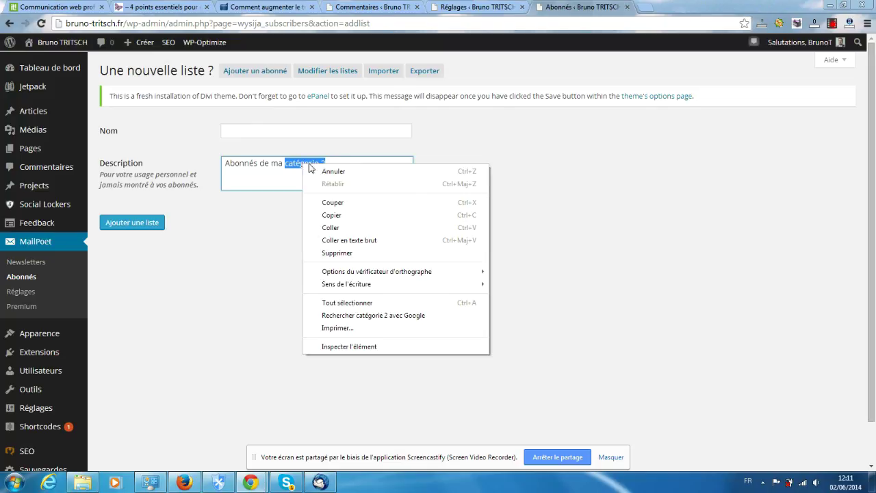
pyautogui.click(345, 220)
pyautogui.click(256, 131)
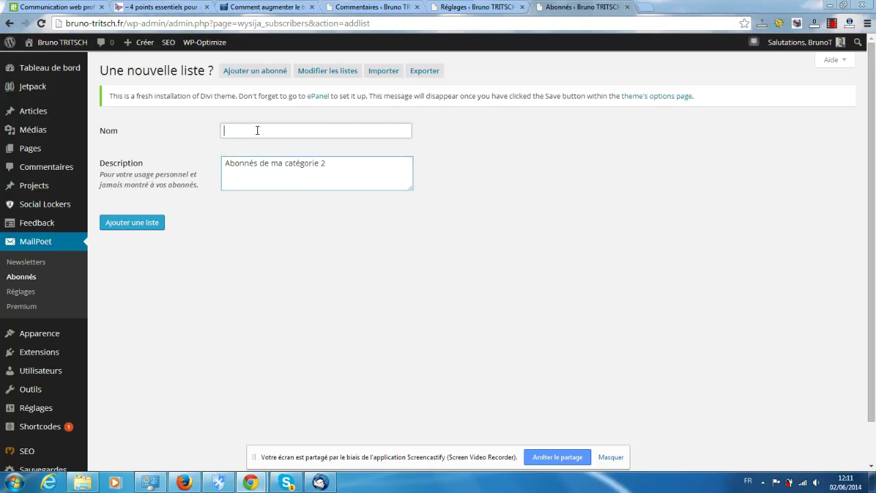
pyautogui.rightClick(255, 130)
pyautogui.click(281, 196)
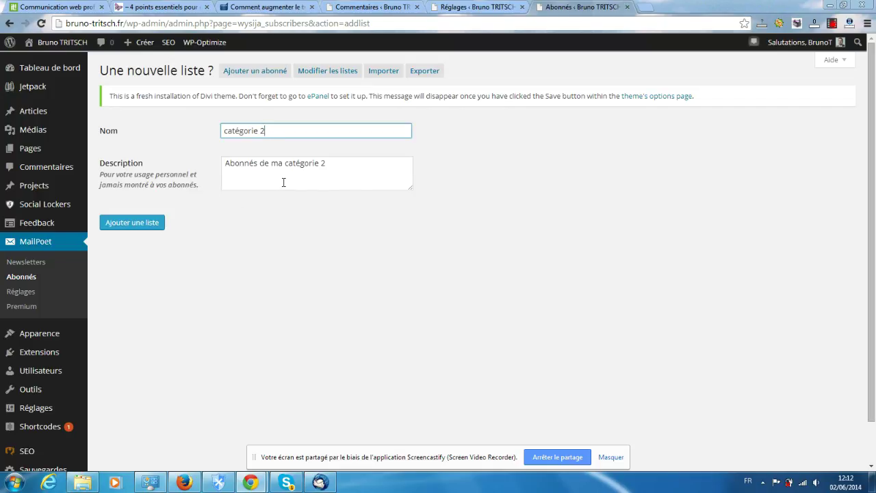
pyautogui.click(152, 223)
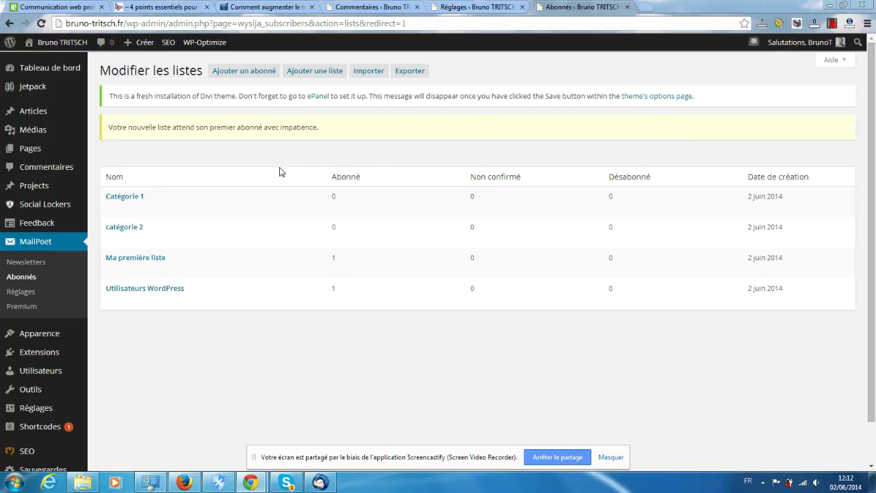
# Back in the form editor tab, save the form with Sauvegarder and reload the page
pyautogui.click(510, 7)
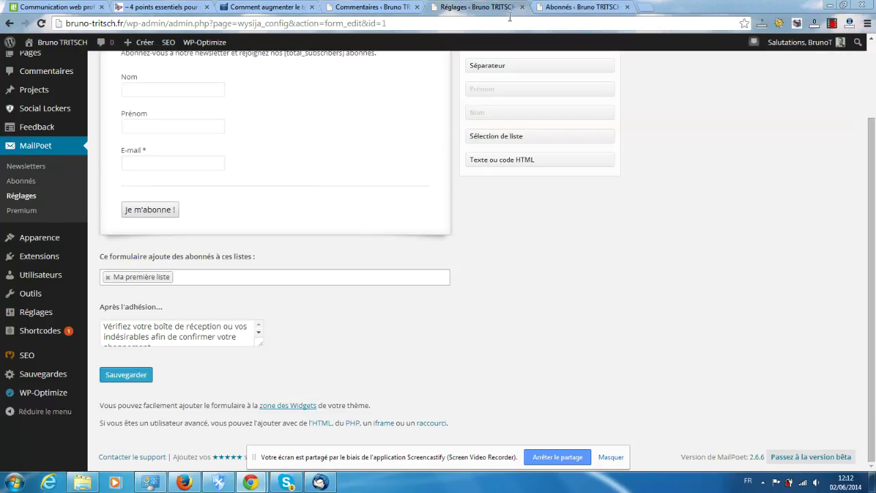
pyautogui.scroll(1, 347, 189)
pyautogui.moveTo(277, 247)
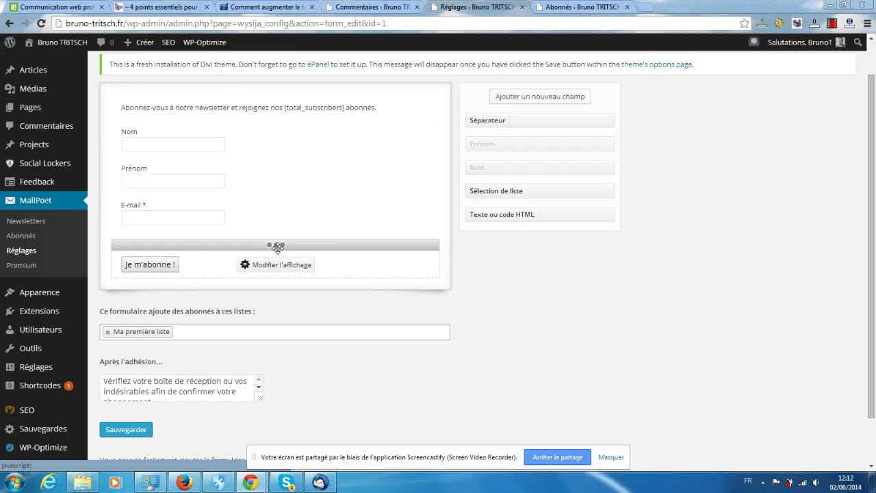
pyautogui.scroll(-1, 276, 247)
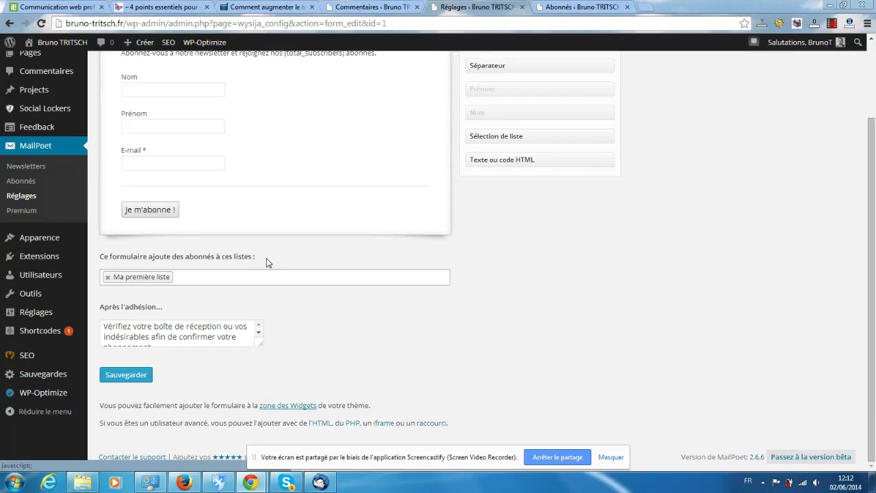
pyautogui.click(131, 379)
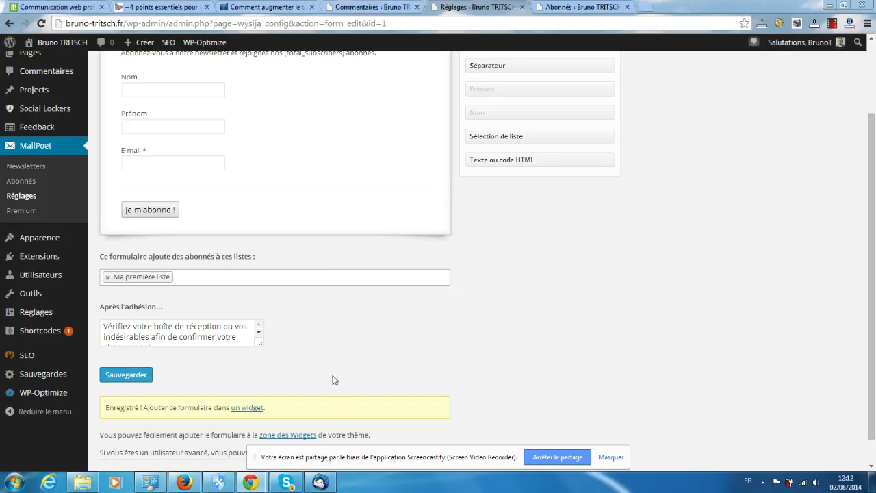
pyautogui.click(42, 23)
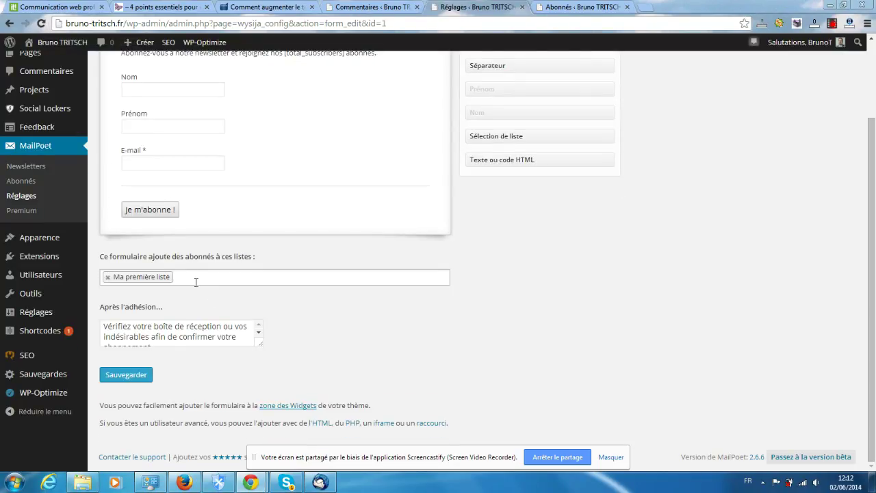
# Add Catégorie 1 and catégorie 2 to the lists this form subscribes people to
pyautogui.click(196, 280)
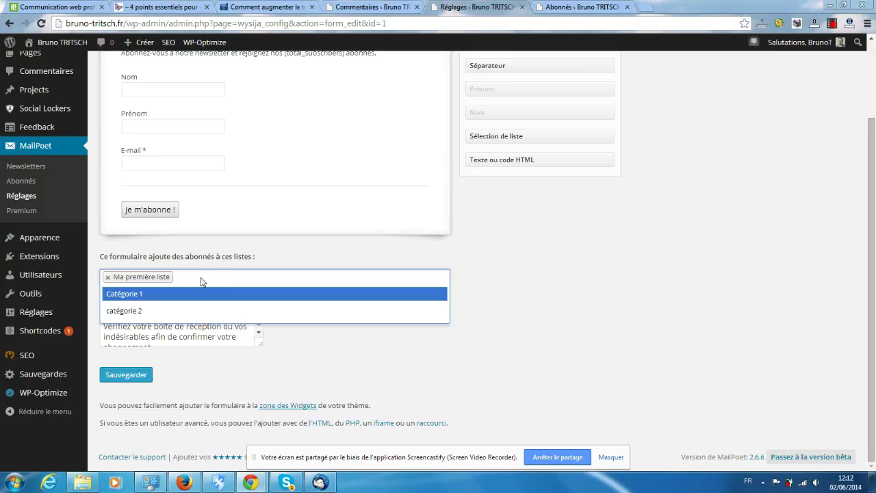
pyautogui.click(201, 278)
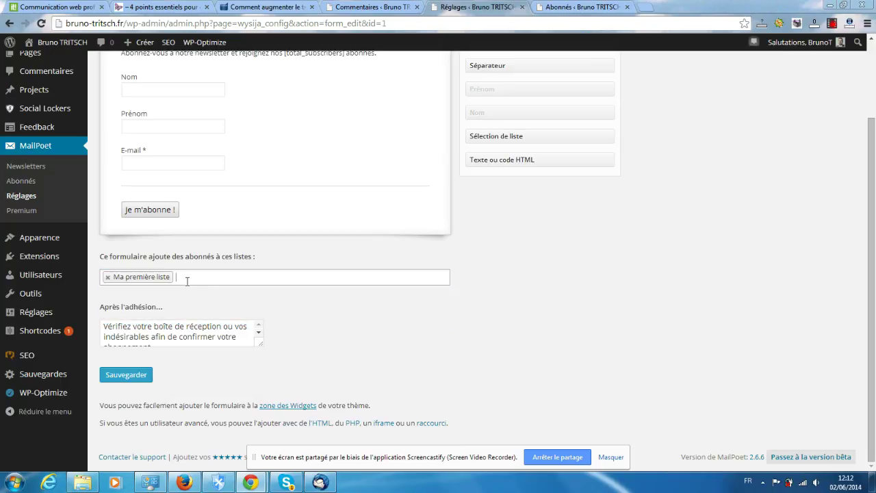
pyautogui.click(187, 280)
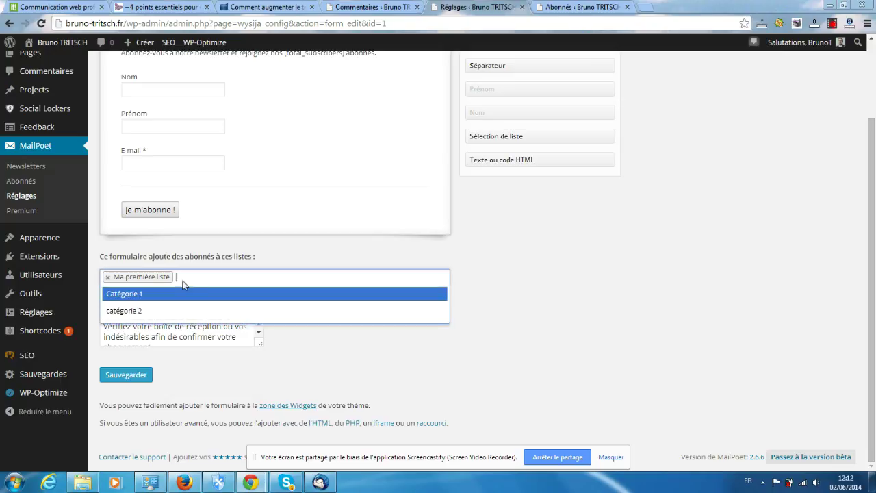
pyautogui.click(139, 300)
pyautogui.click(244, 279)
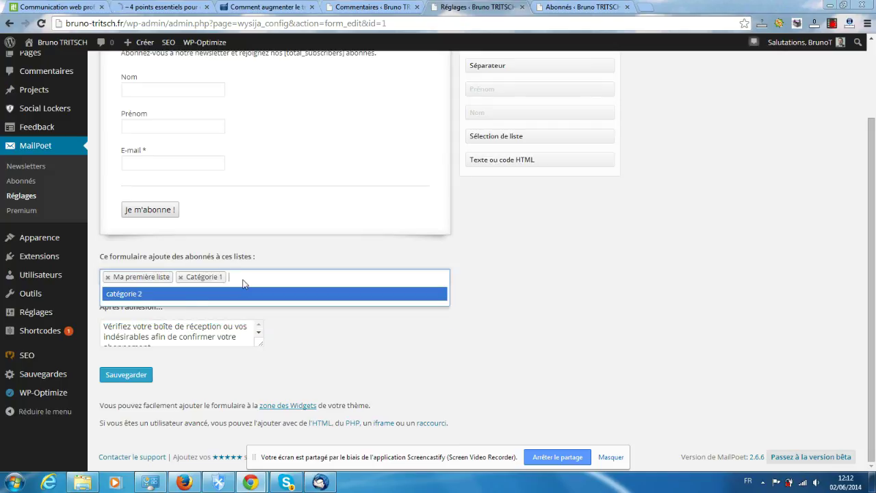
pyautogui.click(186, 302)
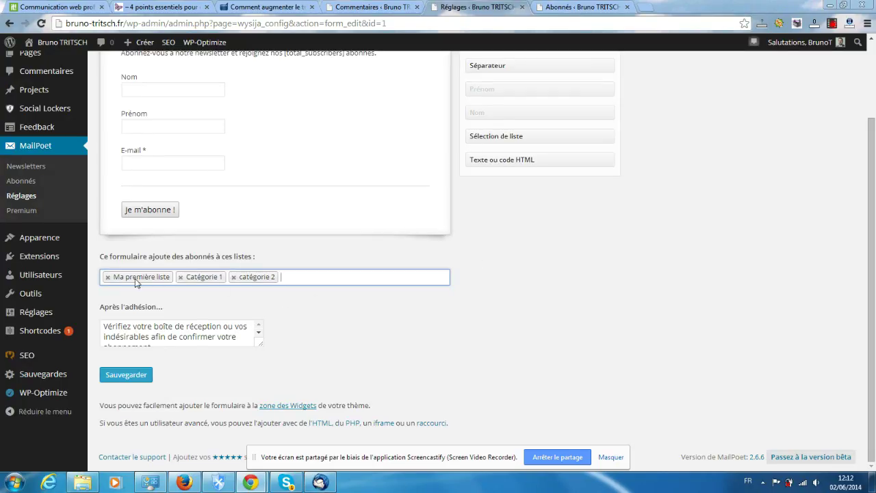
# Review the existing subscriber lists in the Abonnés tab
pyautogui.scroll(3, 135, 282)
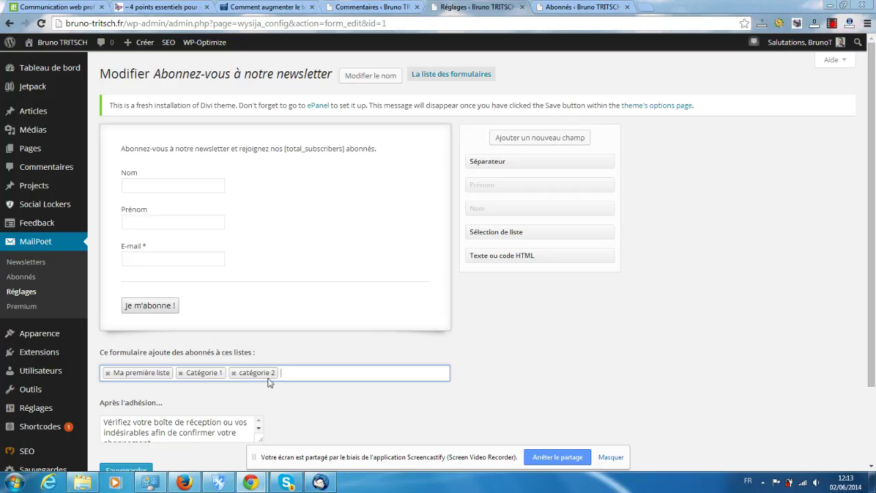
pyautogui.click(587, 9)
pyautogui.scroll(-3, 260, 376)
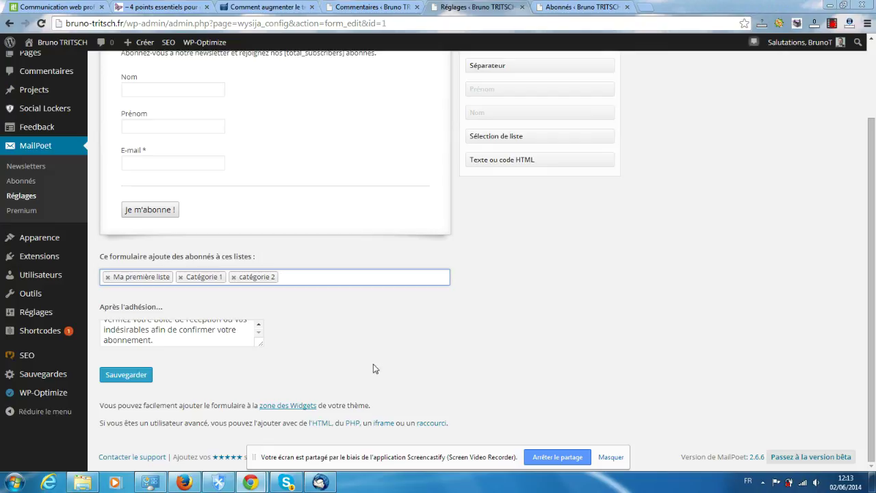
pyautogui.scroll(2, 326, 326)
pyautogui.scroll(-2, 245, 324)
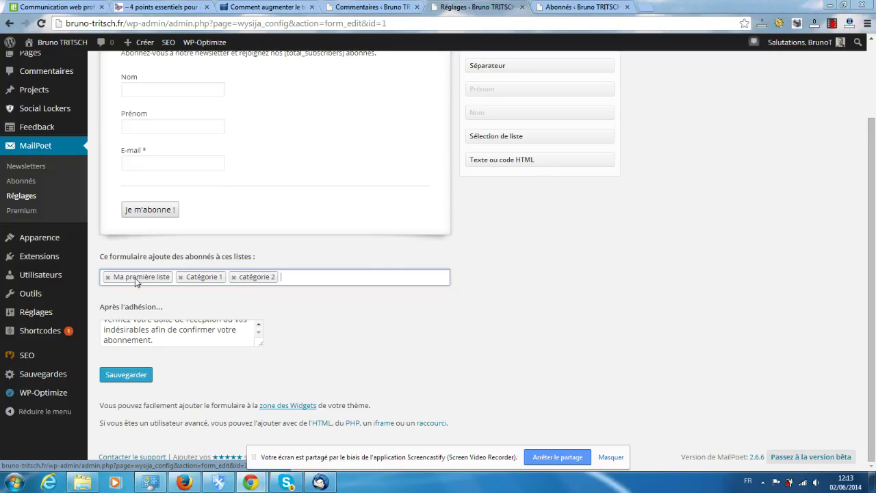
# Remove 'Ma première liste' from the form's lists and enlarge the 'Après l'adhésion' message box
pyautogui.click(106, 277)
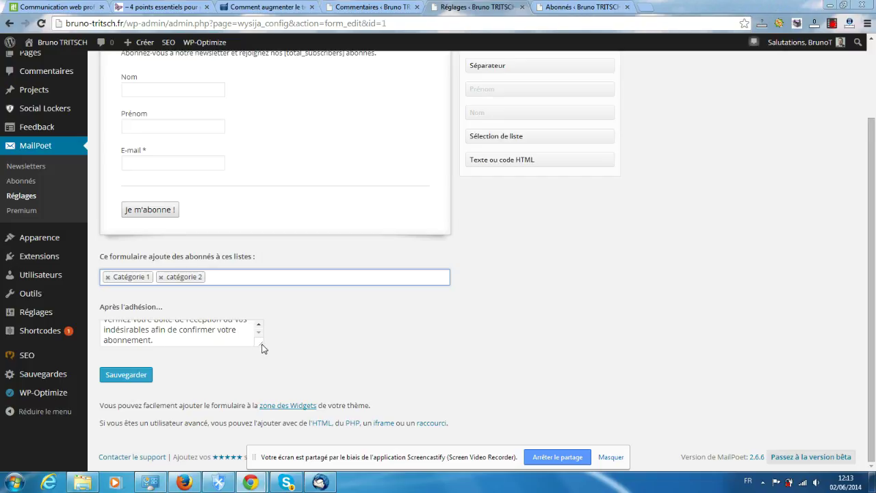
pyautogui.moveTo(261, 347); pyautogui.dragTo(452, 435)
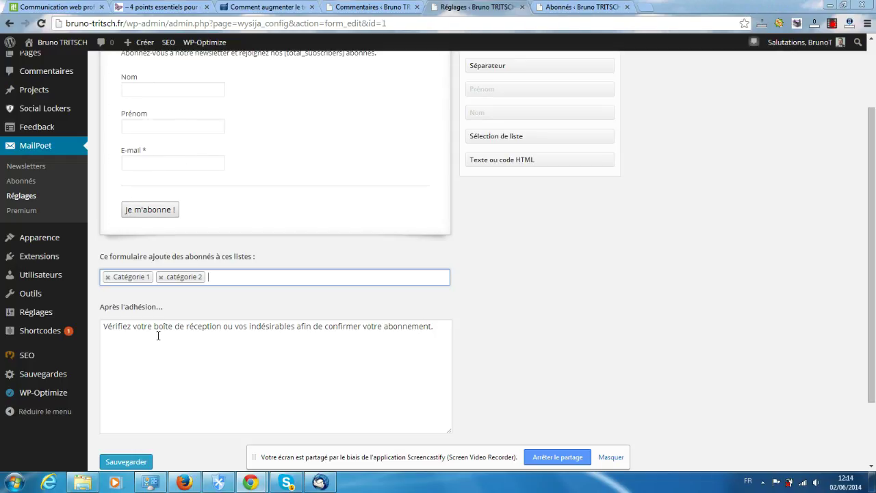
# Save the form with Sauvegarder until 'Votre formulaire a été enregistré' appears
pyautogui.scroll(-2, 129, 341)
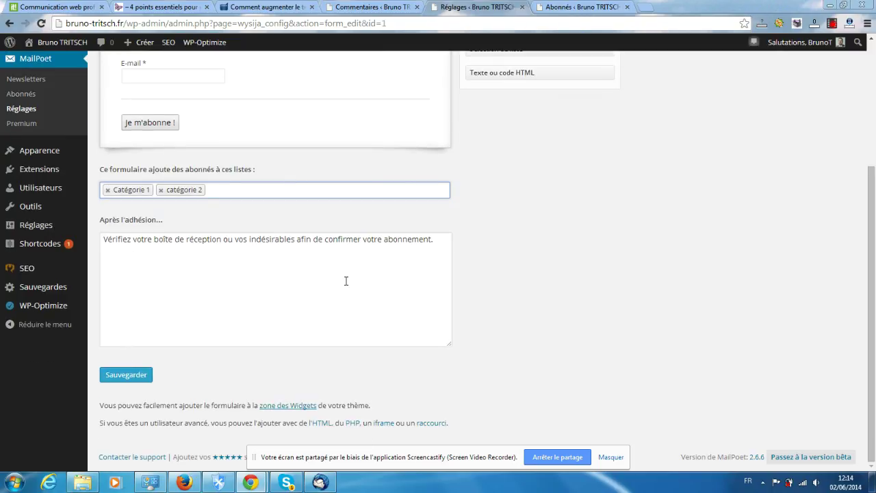
pyautogui.scroll(4, 346, 280)
pyautogui.scroll(-4, 647, 274)
pyautogui.click(113, 376)
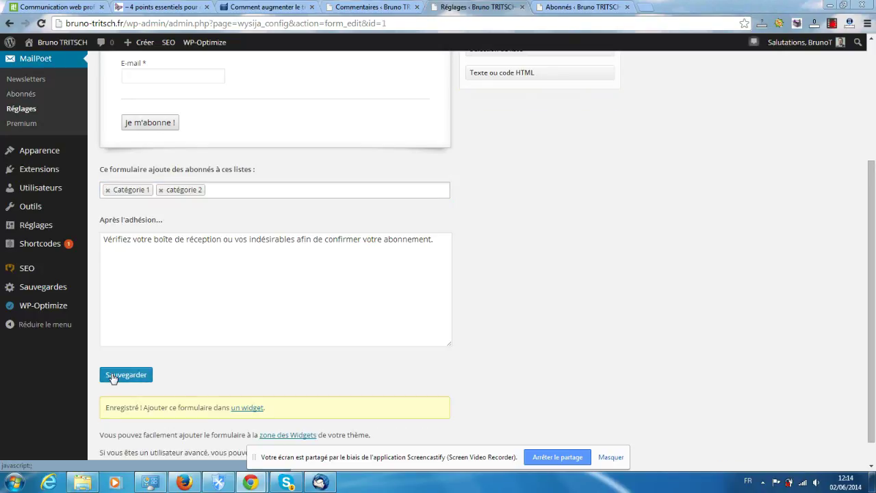
pyautogui.scroll(4, 333, 324)
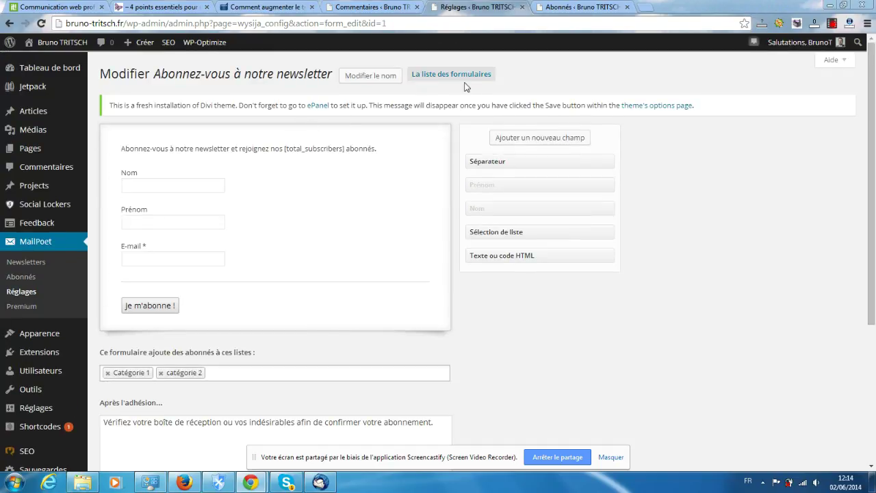
# Return to the forms list and create a new 'Nouveau formulaire' subscription form
pyautogui.click(434, 75)
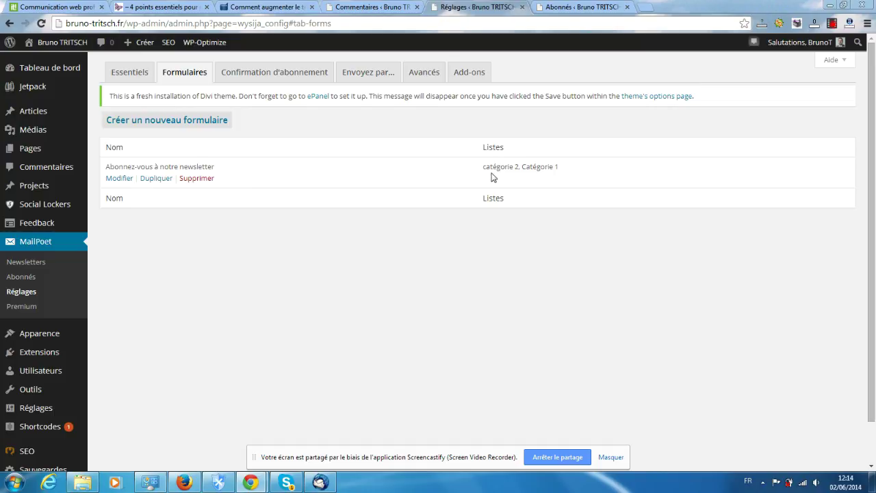
pyautogui.click(146, 127)
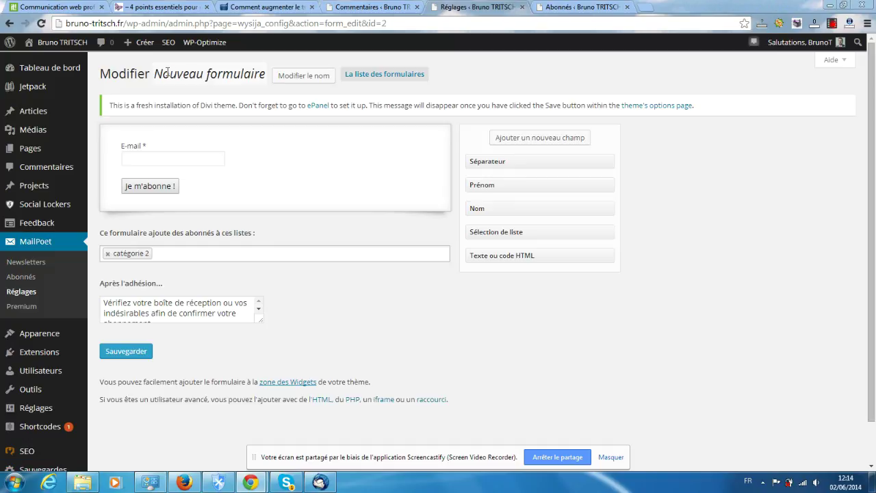
# Rename 'Nouveau formulaire' to 'Formulaire 2' and confirm the new name
pyautogui.click(298, 81)
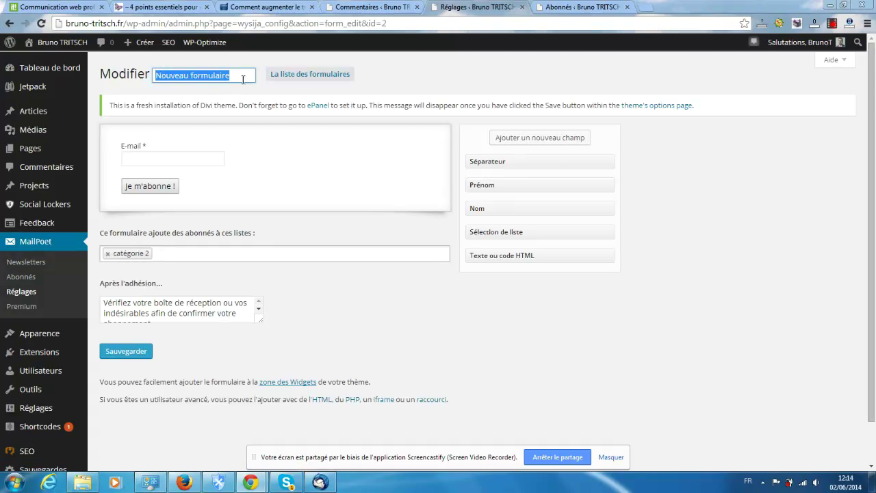
pyautogui.click(191, 75)
pyautogui.moveTo(193, 75); pyautogui.dragTo(114, 75)
pyautogui.write('F')
pyautogui.press('Delete')
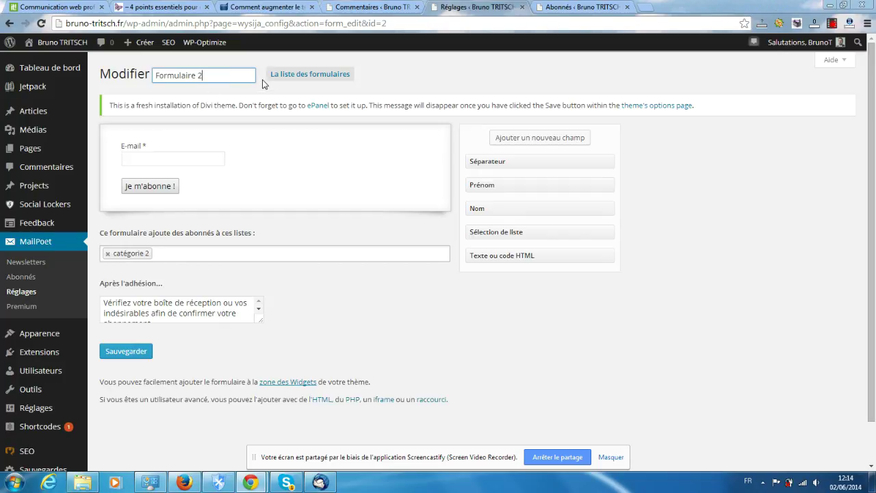
pyautogui.press('Return')
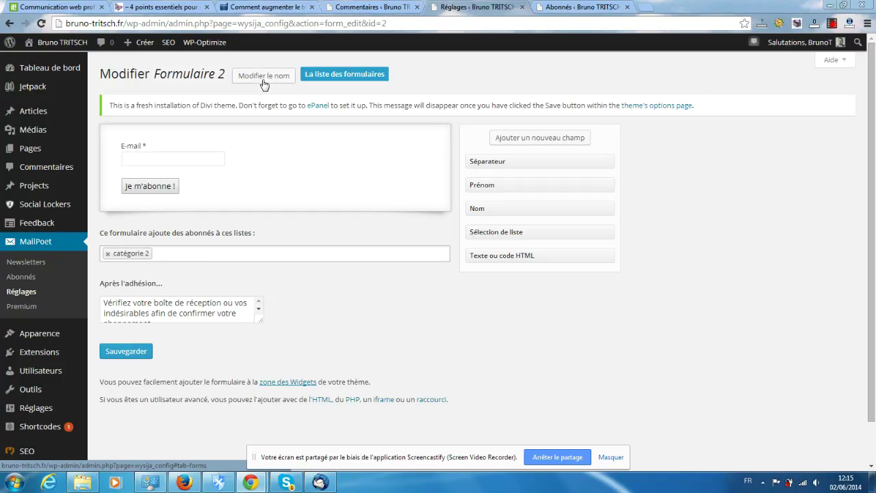
pyautogui.click(264, 80)
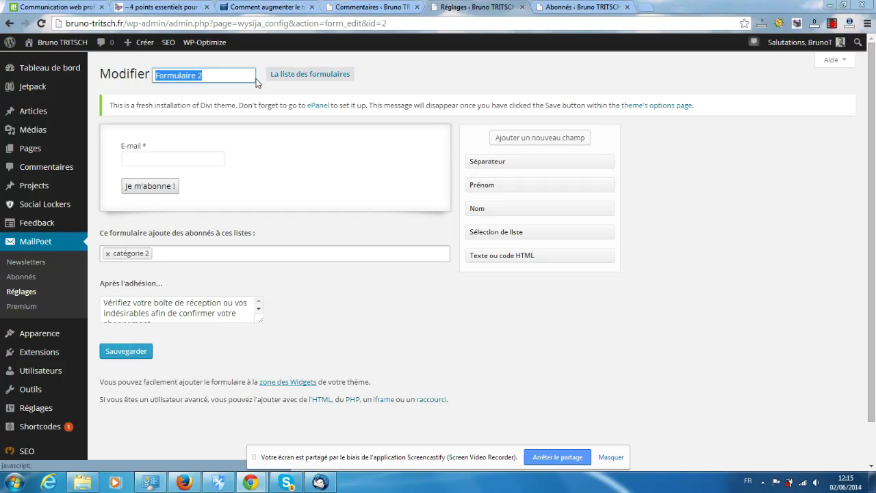
pyautogui.click(219, 77)
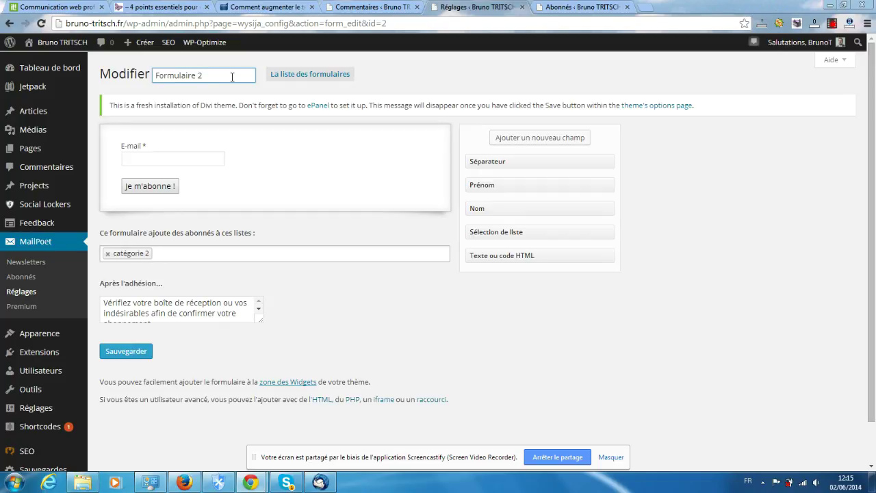
pyautogui.press('Return')
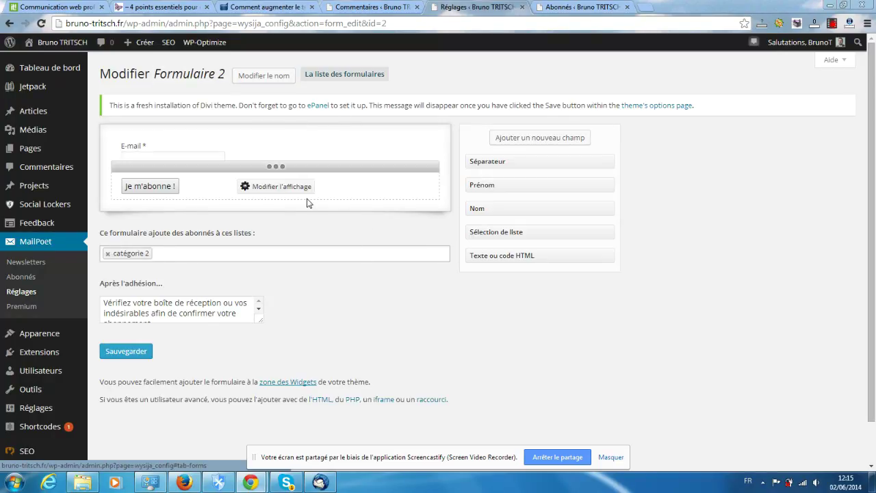
pyautogui.scroll(-1, 257, 261)
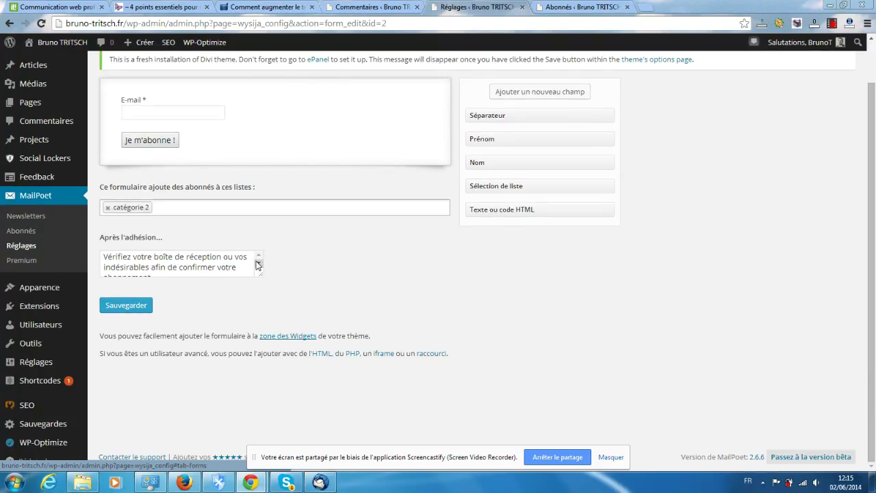
pyautogui.scroll(1, 258, 265)
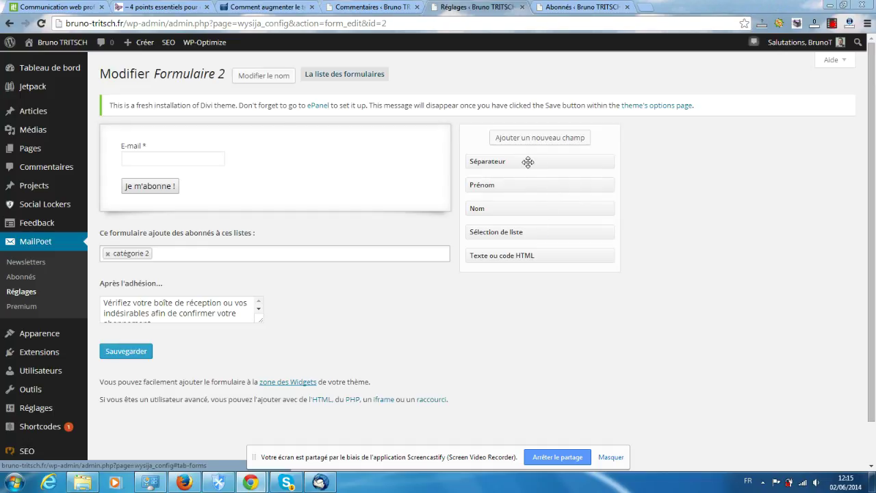
pyautogui.moveTo(198, 157)
pyautogui.moveTo(486, 161); pyautogui.dragTo(144, 145)
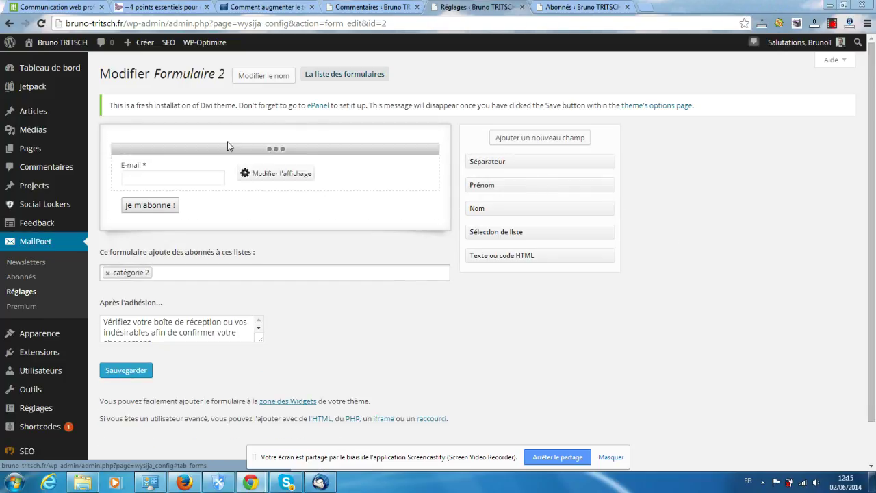
pyautogui.moveTo(151, 143)
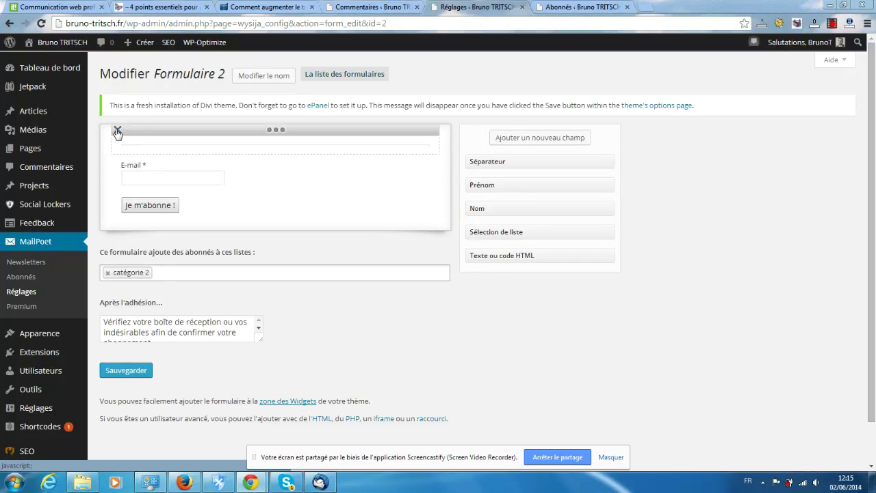
pyautogui.click(117, 131)
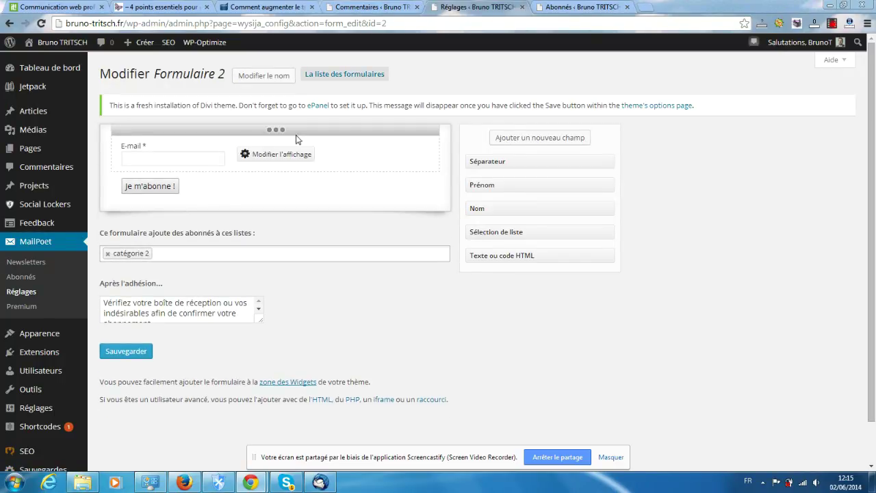
pyautogui.moveTo(276, 129); pyautogui.dragTo(276, 126)
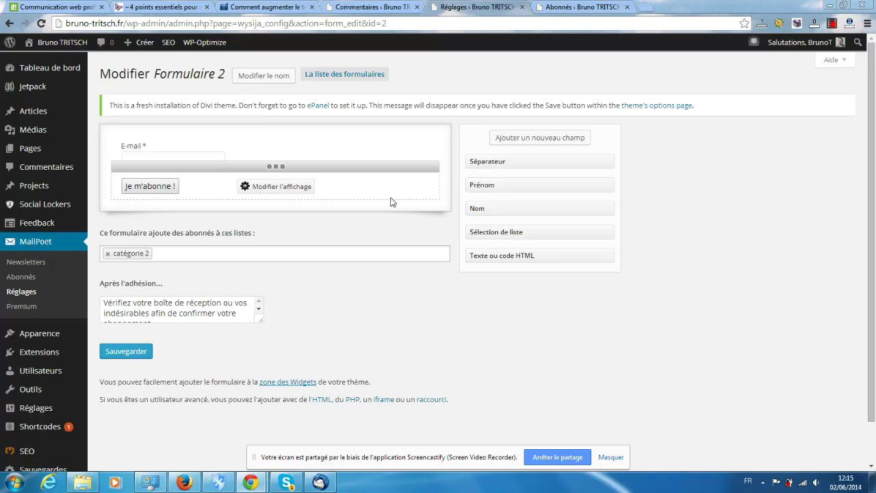
# Add Prénom, Nom and Sélection de liste fields to Formulaire 2
pyautogui.moveTo(491, 187); pyautogui.dragTo(137, 152)
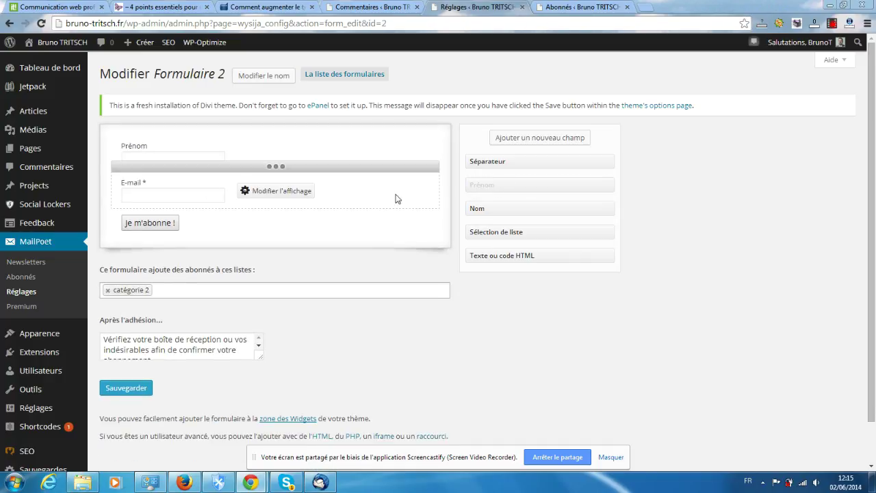
pyautogui.moveTo(485, 210); pyautogui.dragTo(137, 218)
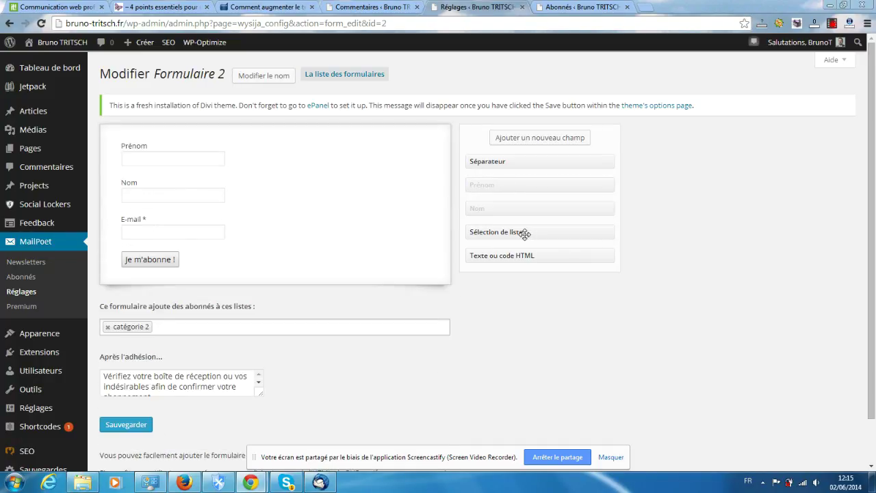
pyautogui.moveTo(474, 232); pyautogui.dragTo(179, 347)
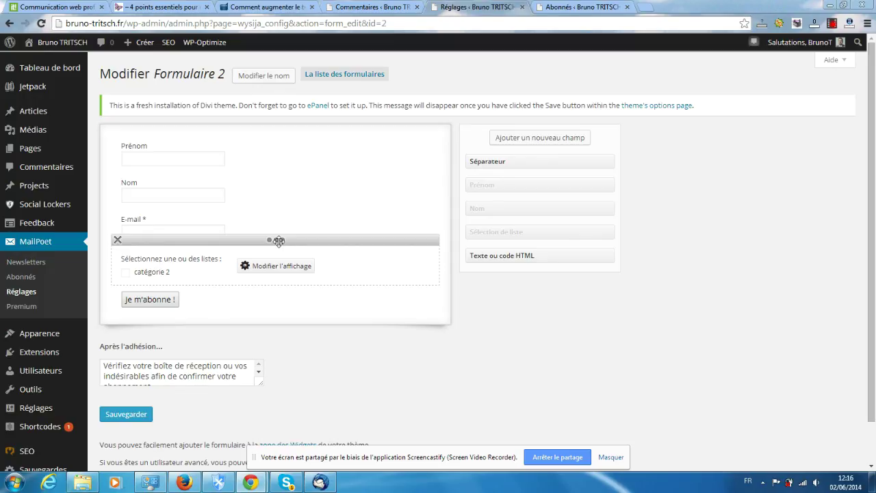
# Reorder the blocks to Nom, Prénom, list choice, then E-mail
pyautogui.moveTo(279, 241); pyautogui.dragTo(276, 196)
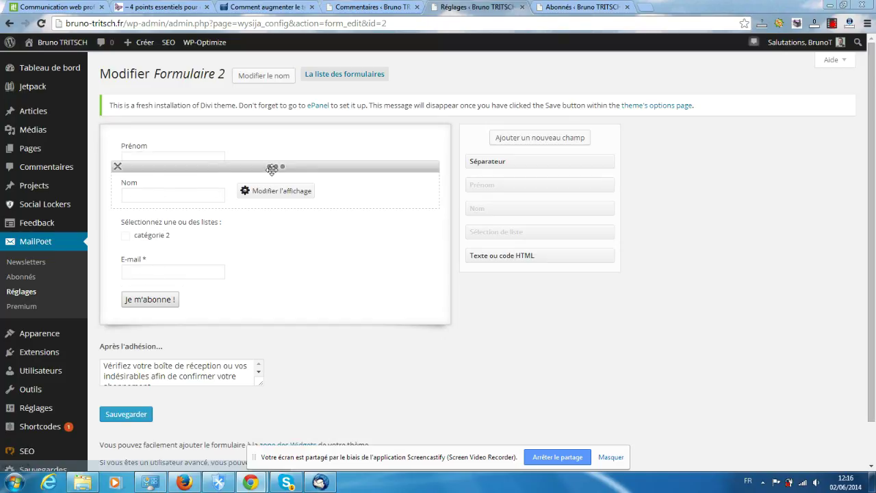
pyautogui.moveTo(272, 170)
pyautogui.mouseDown()
pyautogui.moveTo(272, 123)
pyautogui.moveTo(274, 169)
pyautogui.mouseUp()
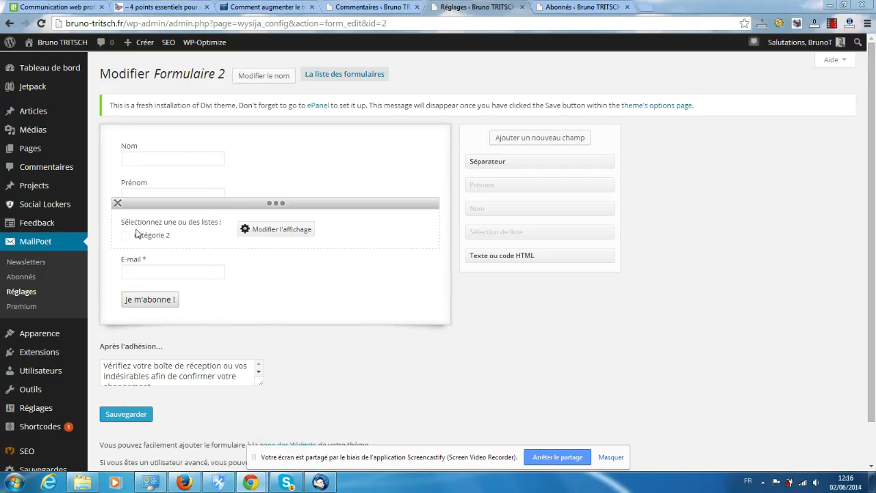
pyautogui.scroll(-1, 258, 371)
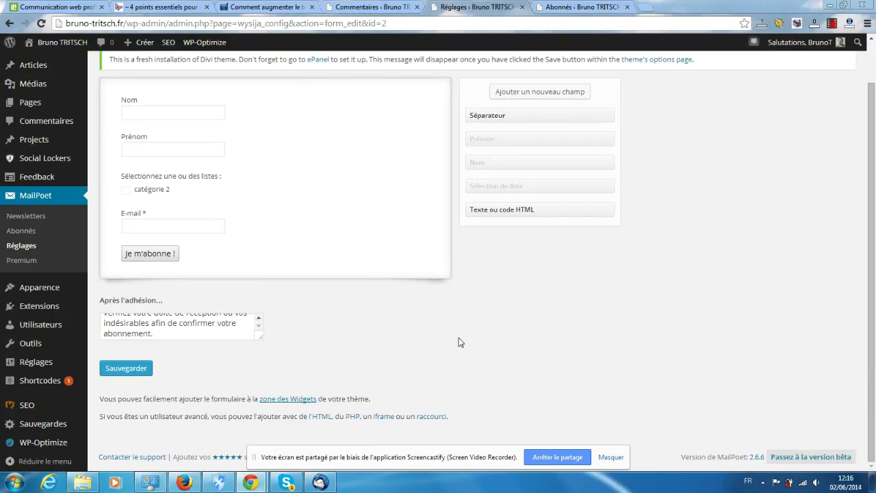
pyautogui.scroll(1, 460, 342)
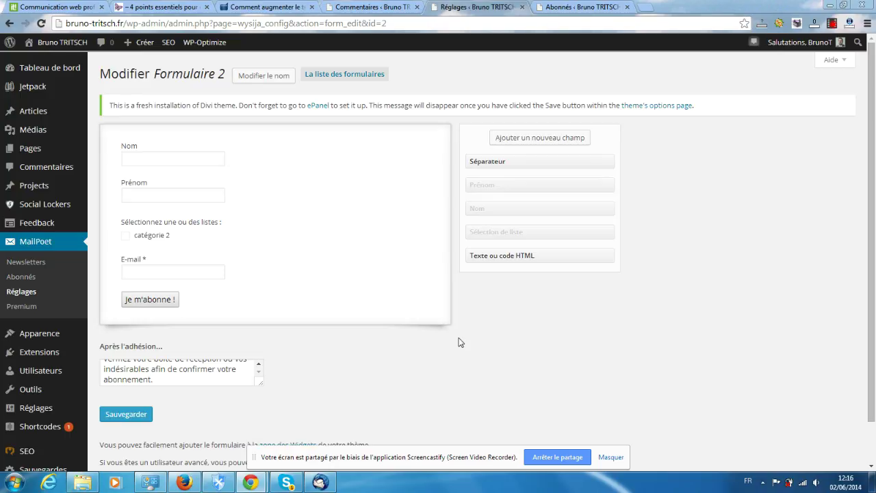
pyautogui.scroll(-1, 460, 342)
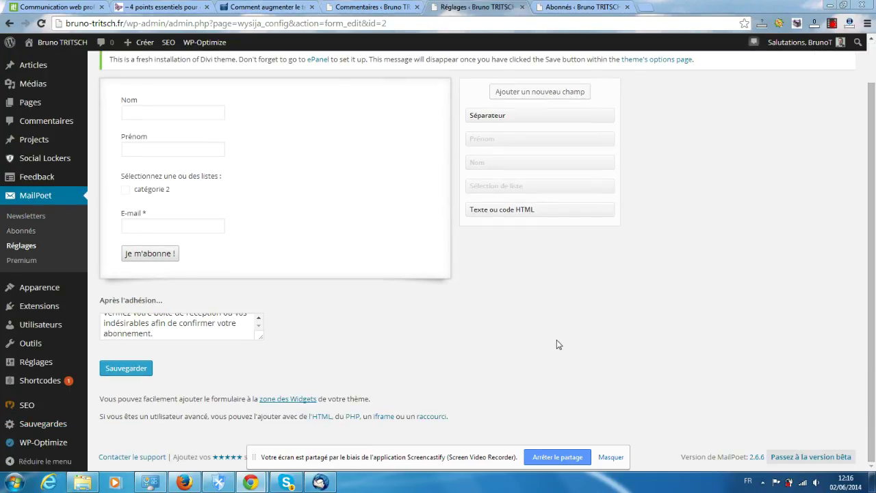
# Add Catégorie 1 and Ma première liste to the list field alongside catégorie 2
pyautogui.moveTo(220, 215)
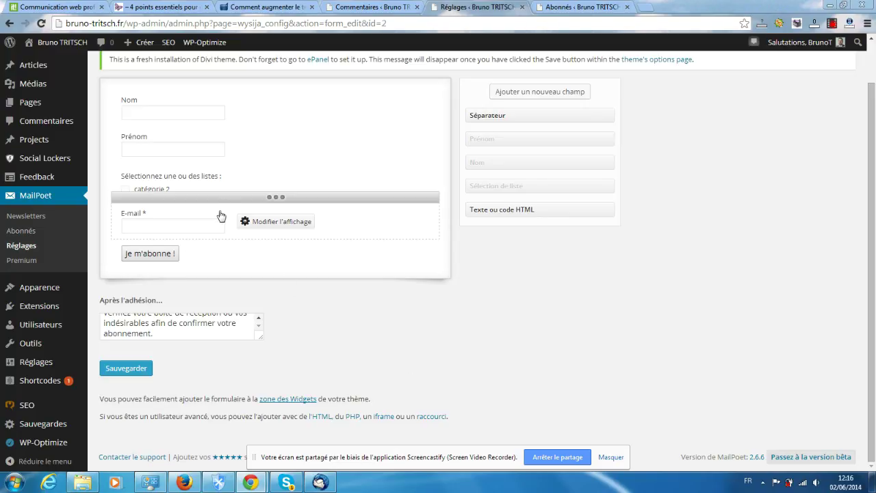
pyautogui.moveTo(192, 176)
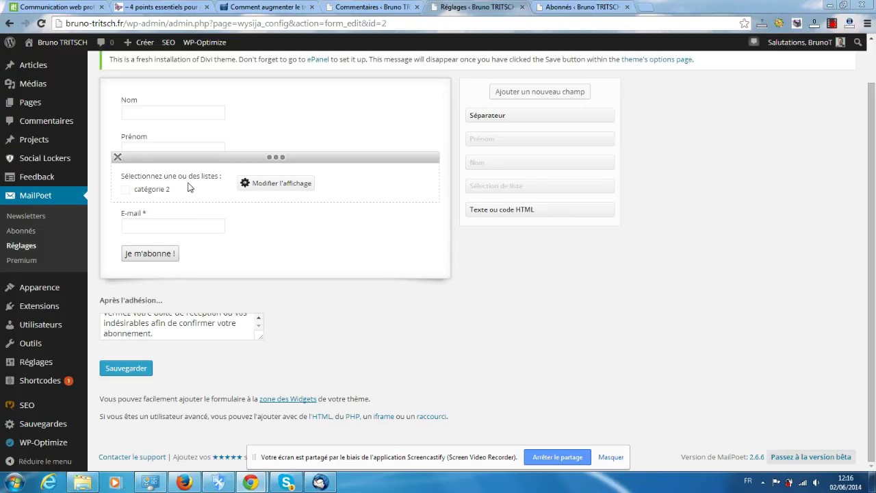
pyautogui.click(277, 183)
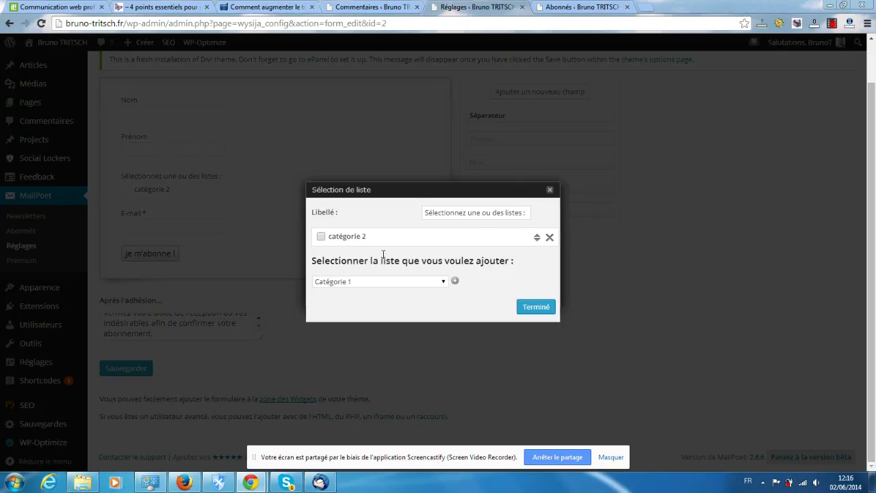
pyautogui.click(471, 213)
pyautogui.click(443, 282)
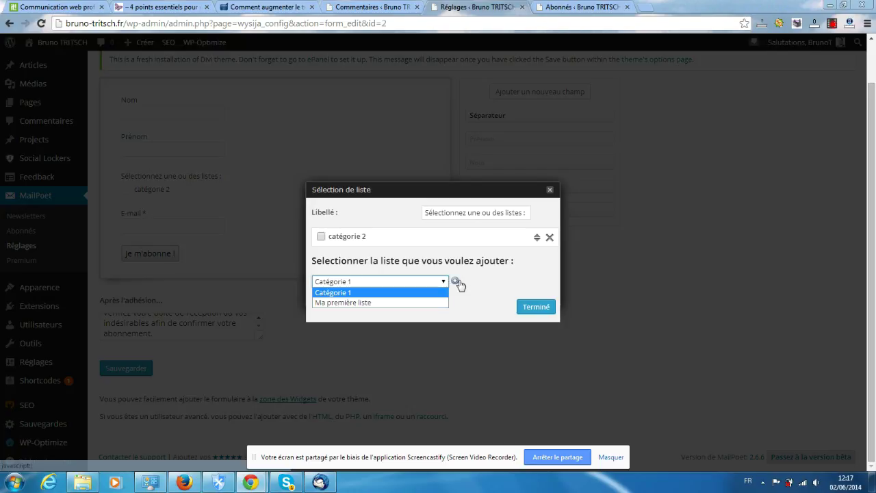
pyautogui.click(454, 281)
pyautogui.click(454, 281)
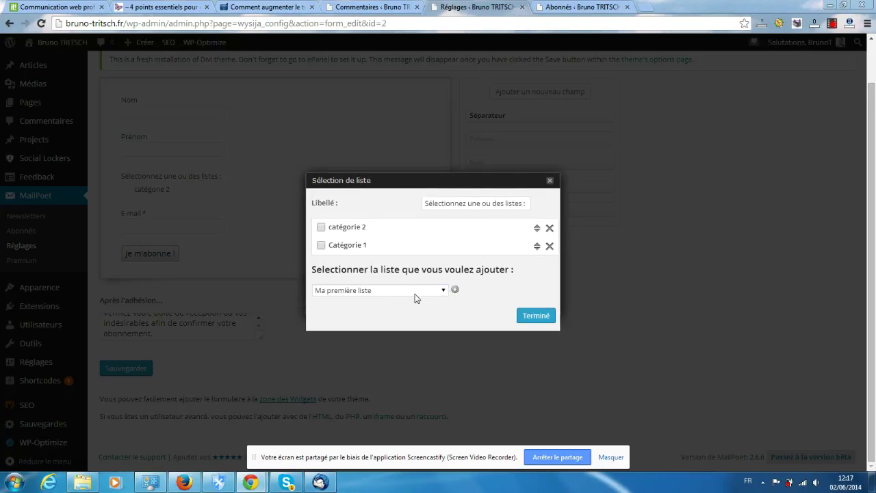
pyautogui.click(387, 293)
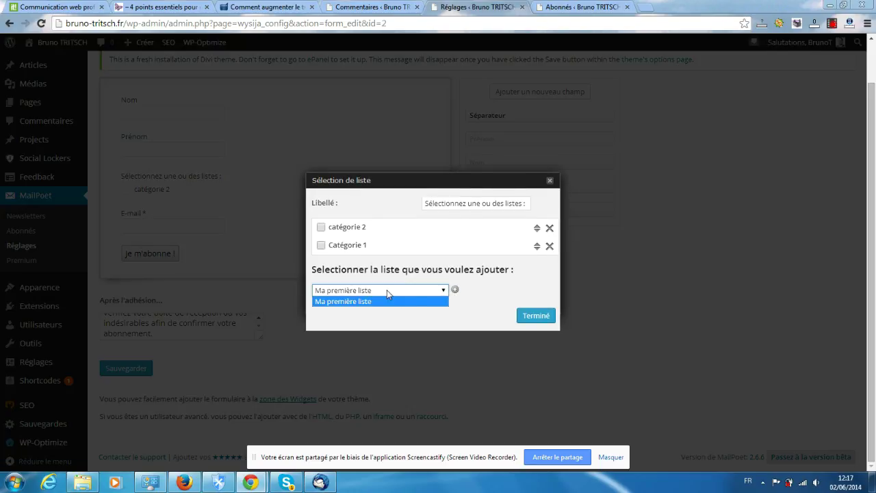
pyautogui.click(462, 297)
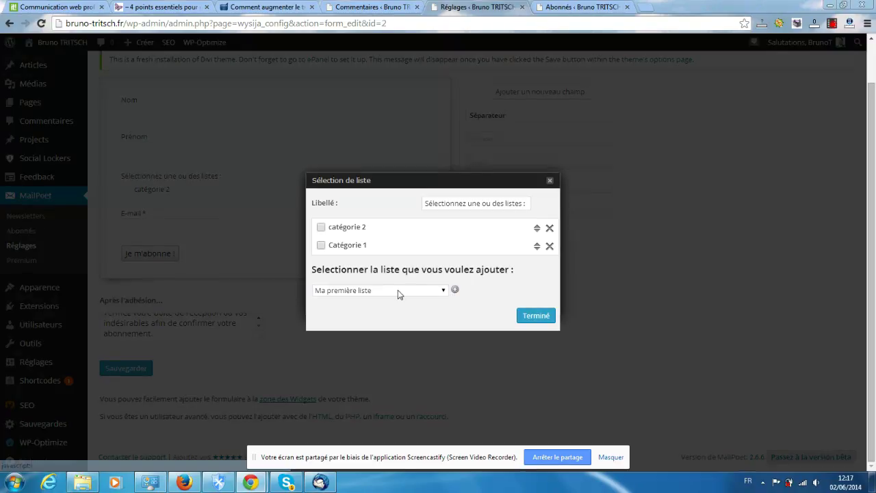
pyautogui.click(455, 292)
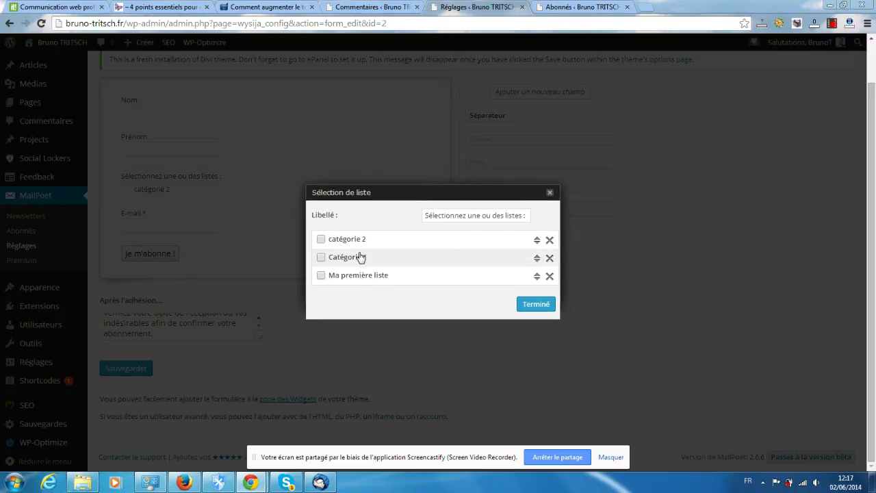
pyautogui.click(538, 306)
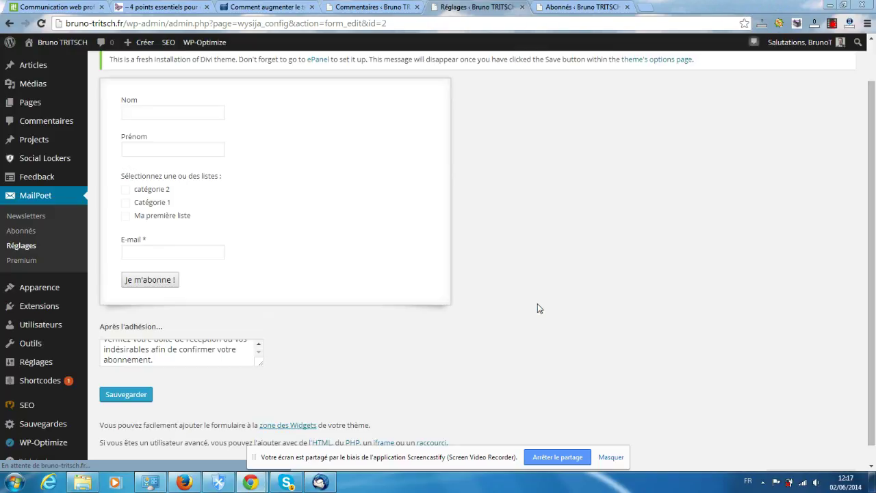
# Order the field's lists Catégorie 1 then catégorie 2, removing Ma première liste
pyautogui.moveTo(236, 195)
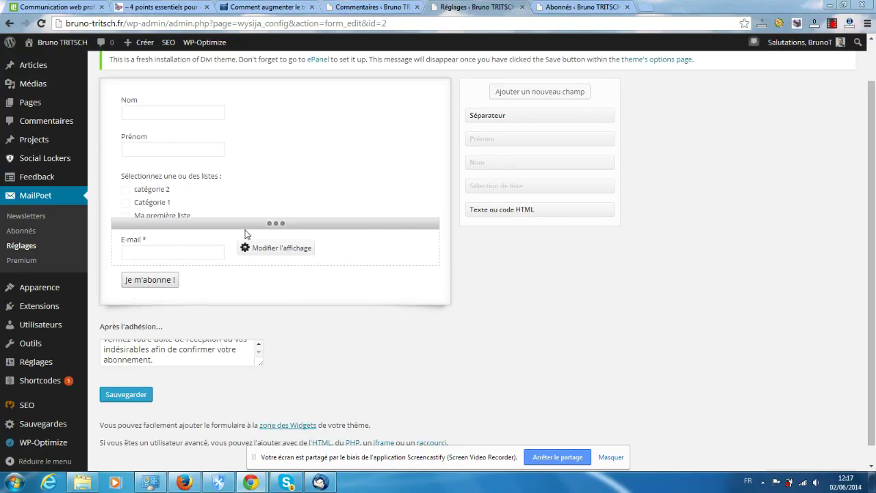
pyautogui.click(280, 204)
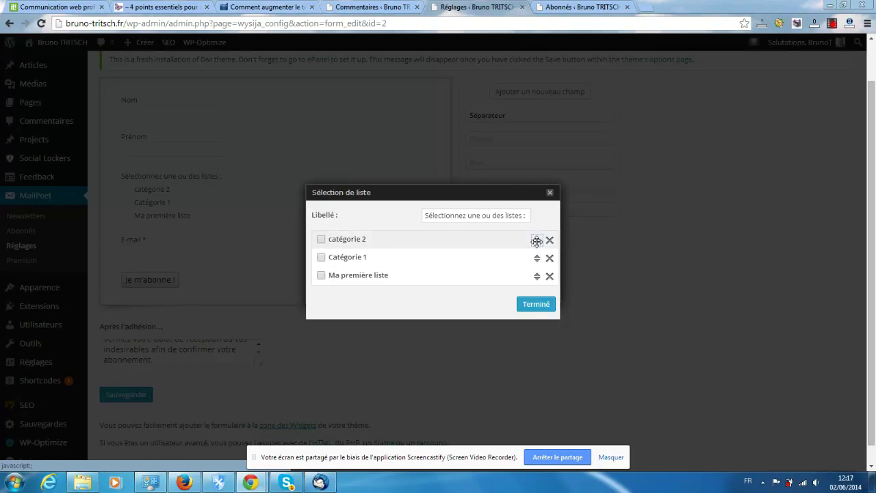
pyautogui.moveTo(537, 243)
pyautogui.mouseDown()
pyautogui.moveTo(537, 264)
pyautogui.moveTo(534, 257)
pyautogui.mouseUp()
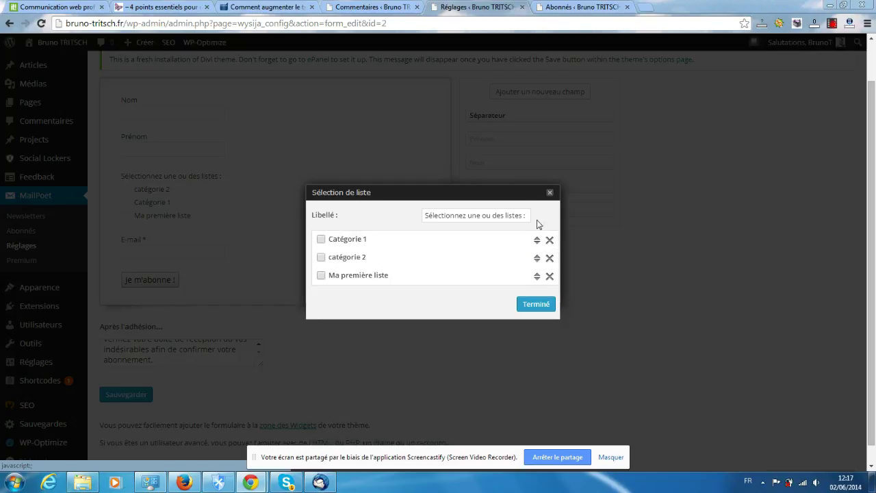
pyautogui.moveTo(535, 276); pyautogui.dragTo(538, 233)
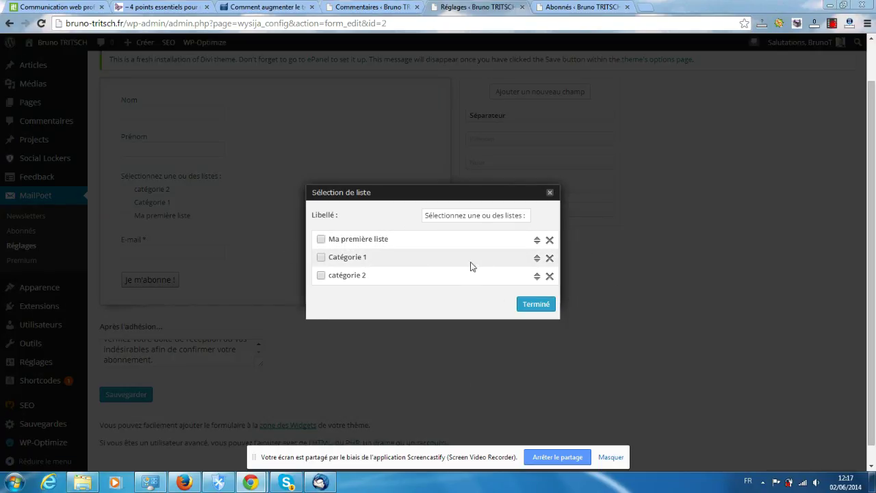
pyautogui.click(550, 240)
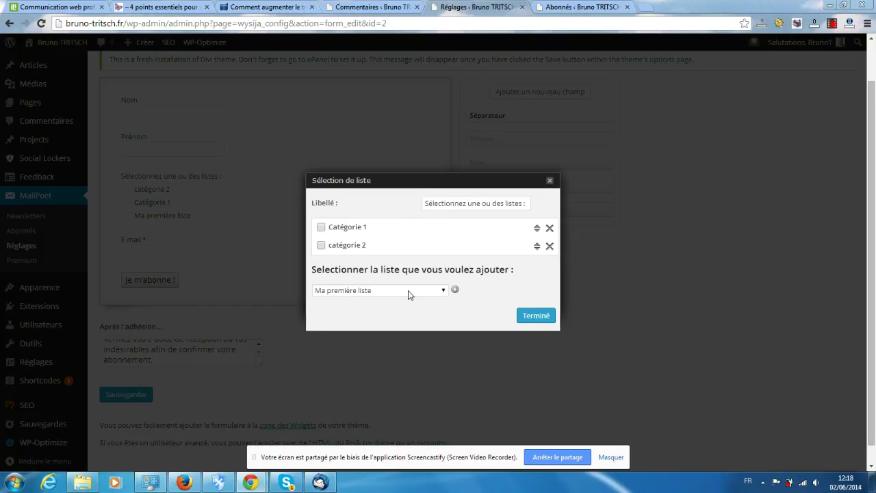
pyautogui.click(534, 318)
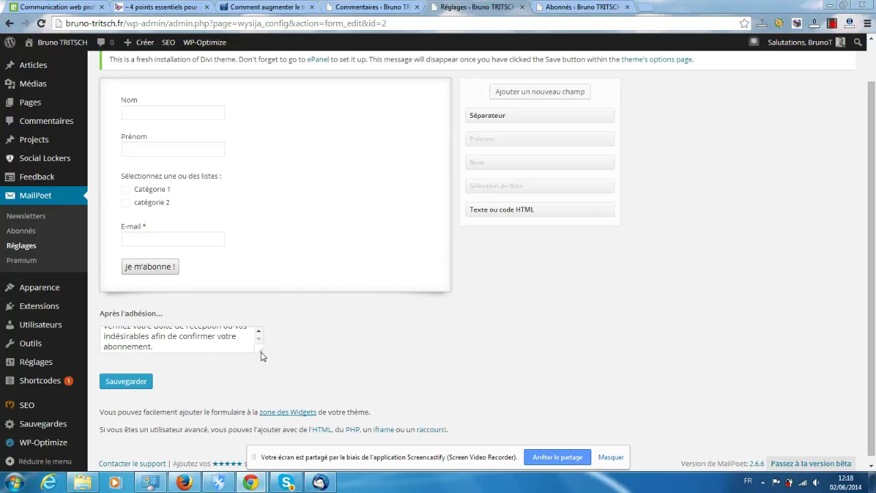
# Check the 'Après l'adhésion' message, then save Formulaire 2 with Sauvegarder
pyautogui.moveTo(261, 351); pyautogui.dragTo(404, 419)
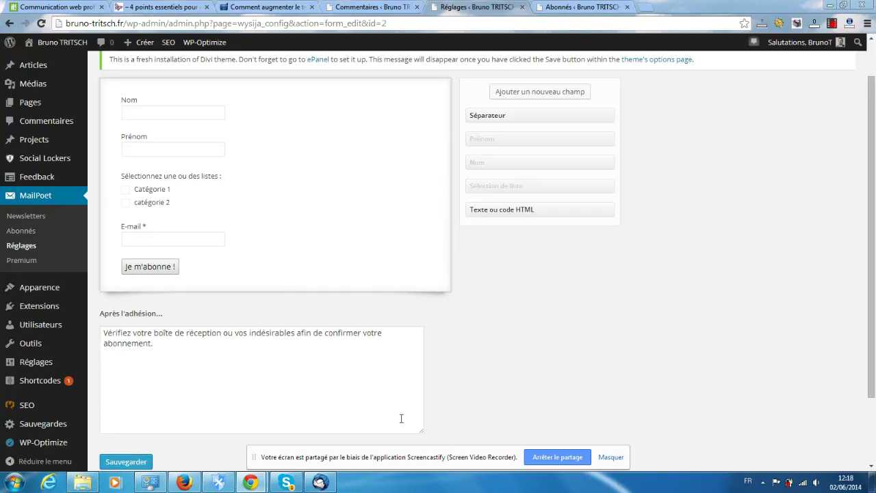
pyautogui.scroll(-1, 96, 356)
pyautogui.scroll(-1, 97, 356)
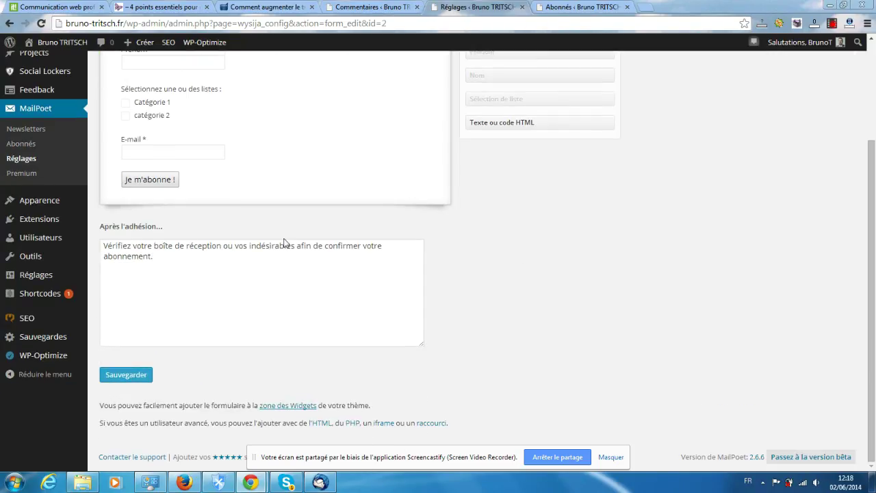
pyautogui.moveTo(157, 181)
pyautogui.click(128, 378)
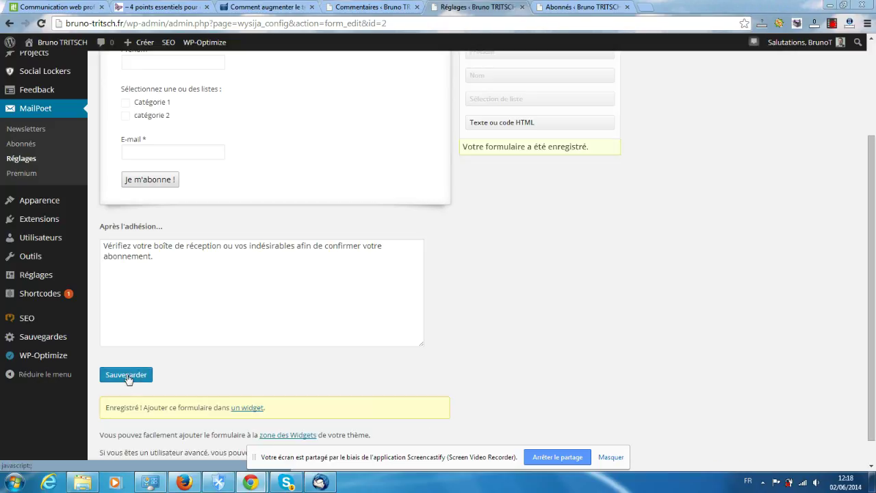
pyautogui.scroll(1, 279, 362)
pyautogui.scroll(2, 279, 360)
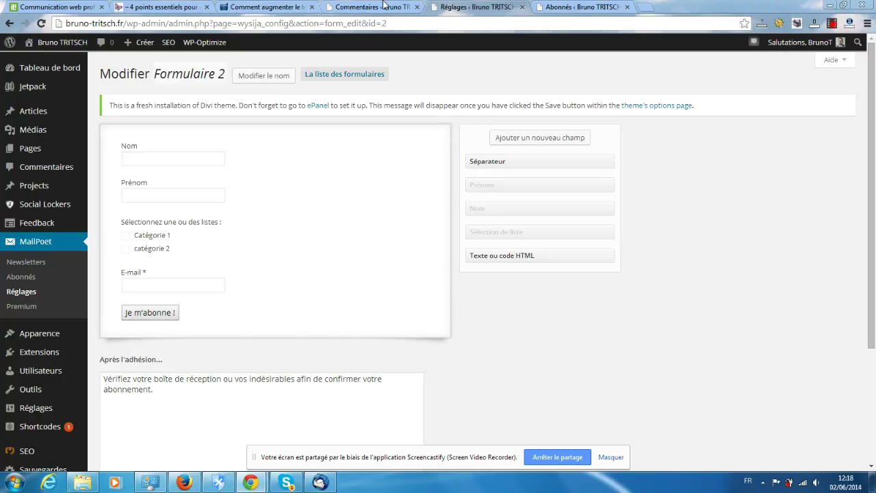
pyautogui.click(378, 6)
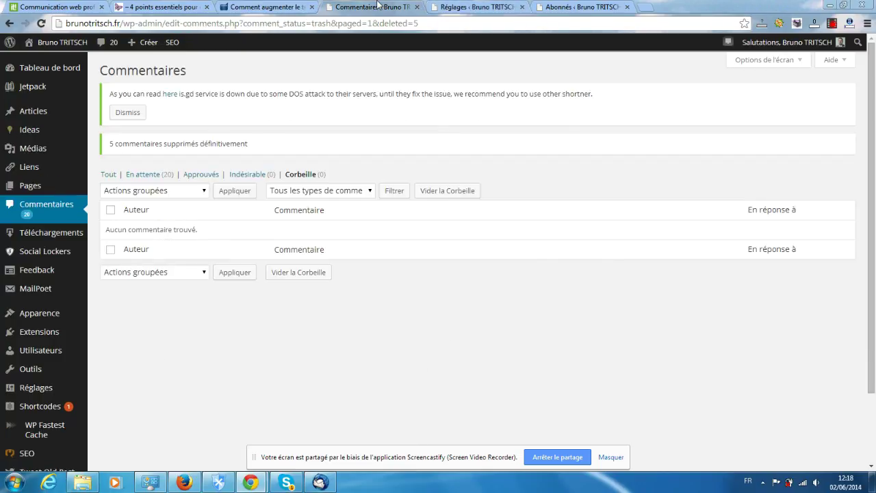
pyautogui.click(477, 7)
pyautogui.scroll(-1, 420, 168)
pyautogui.scroll(-2, 421, 167)
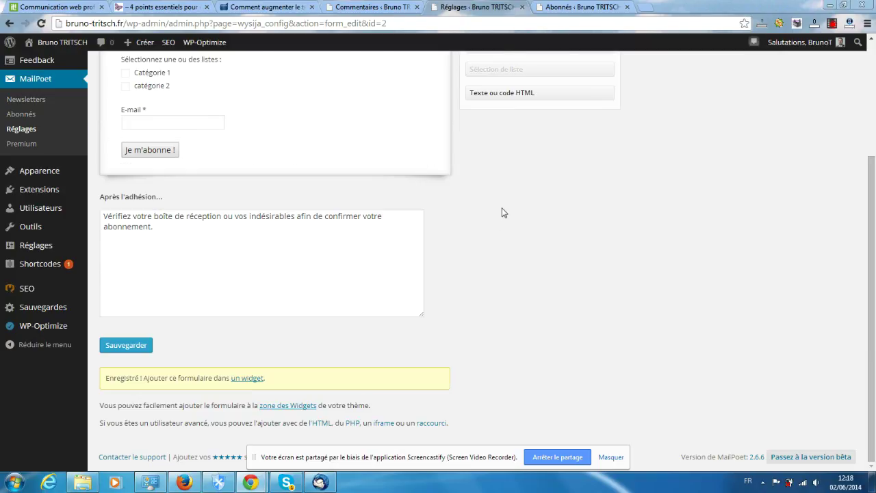
pyautogui.scroll(3, 502, 212)
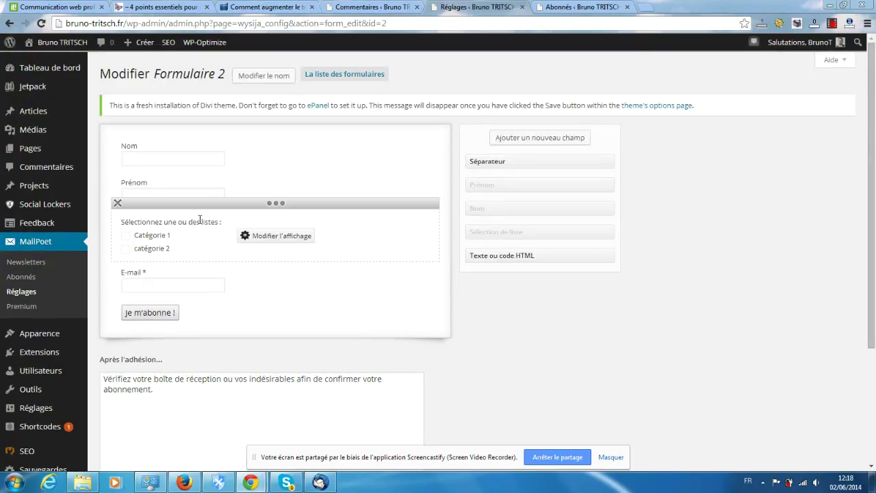
pyautogui.click(21, 294)
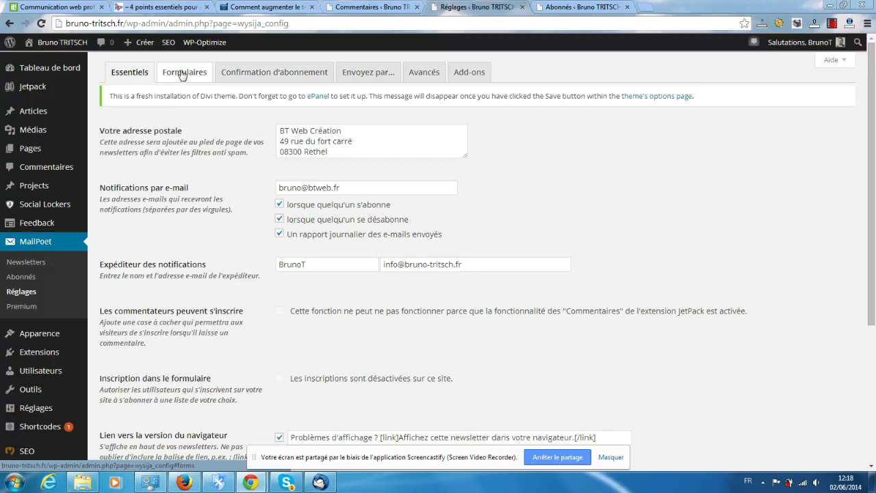
# Switch the MailPoet Réglages page to the 'Confirmation d'abonnement' tab
pyautogui.click(270, 69)
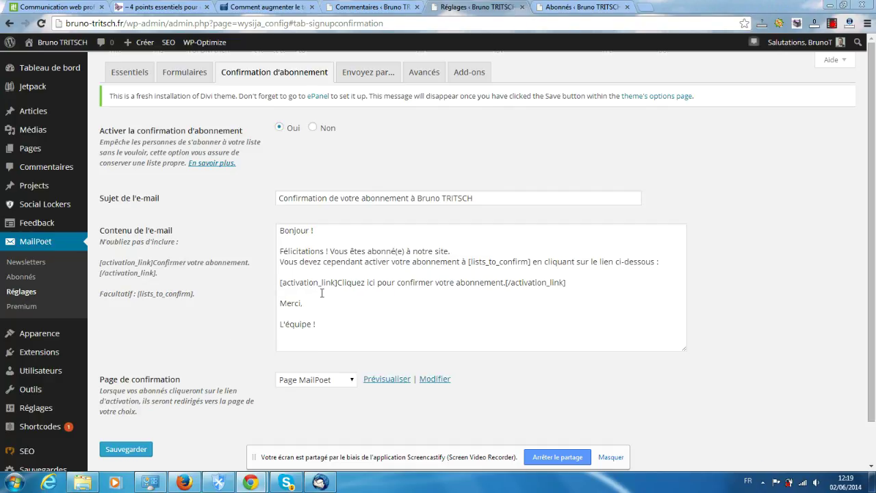
# Keep 'Page MailPoet' as the confirmation page and preview it in a new tab
pyautogui.scroll(-1, 322, 294)
pyautogui.scroll(1, 322, 293)
pyautogui.scroll(-2, 173, 284)
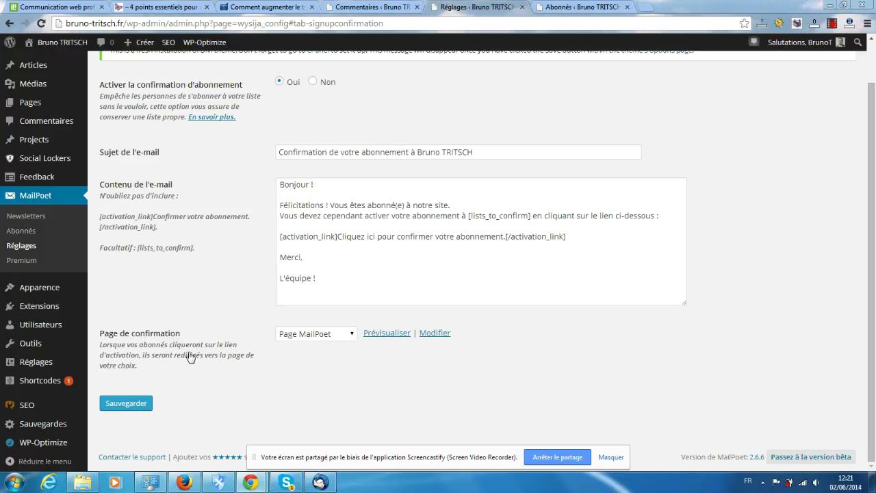
pyautogui.click(304, 336)
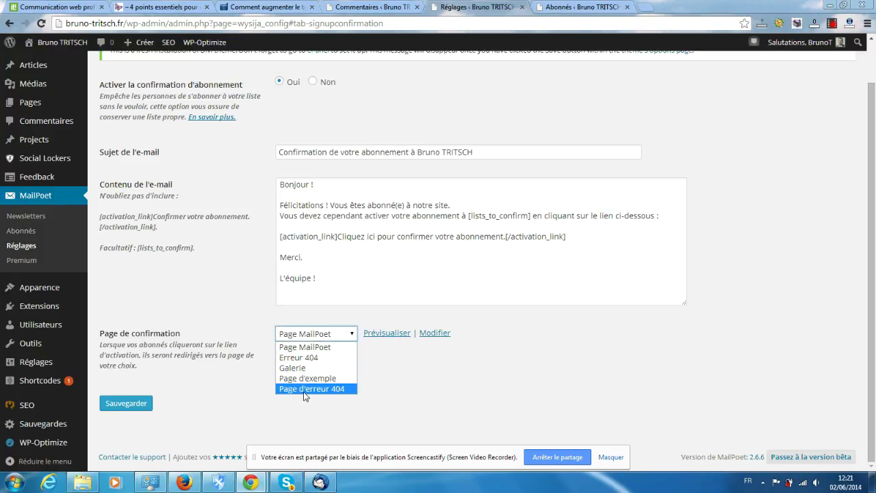
pyautogui.click(291, 346)
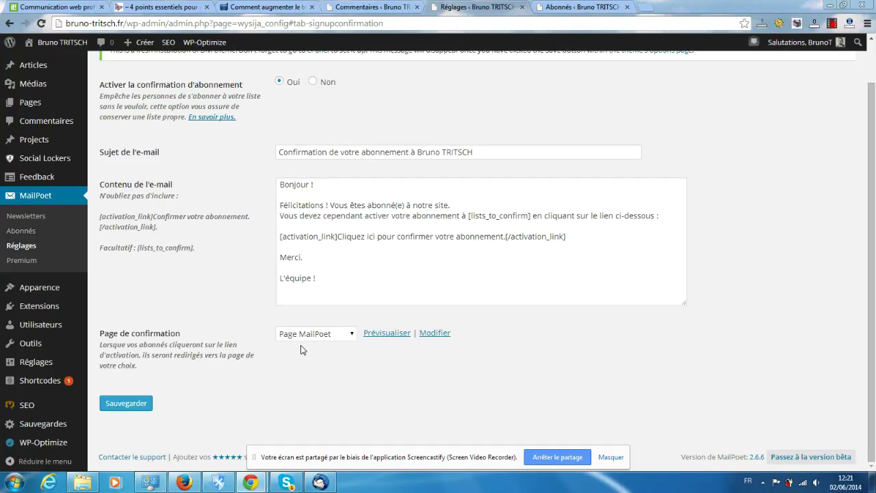
pyautogui.click(394, 337)
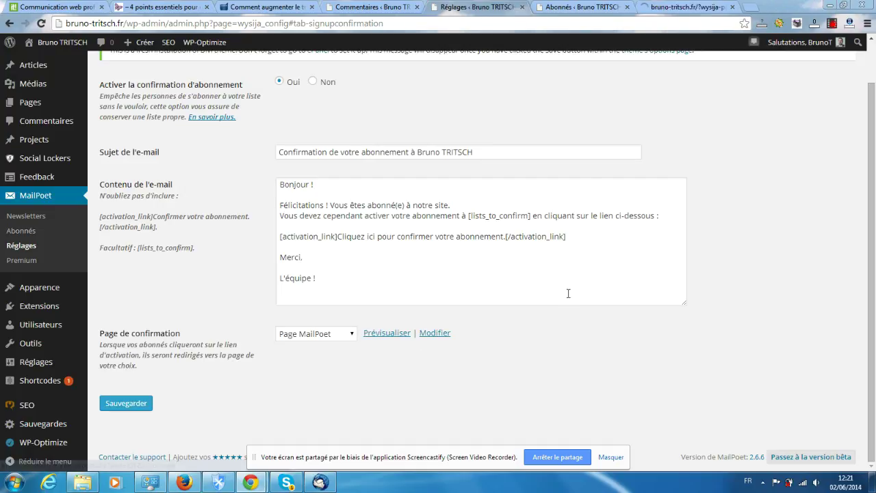
# Review the 'Vous êtes abonné(e) à : demo !' preview, close it, and return to Réglages
pyautogui.click(680, 6)
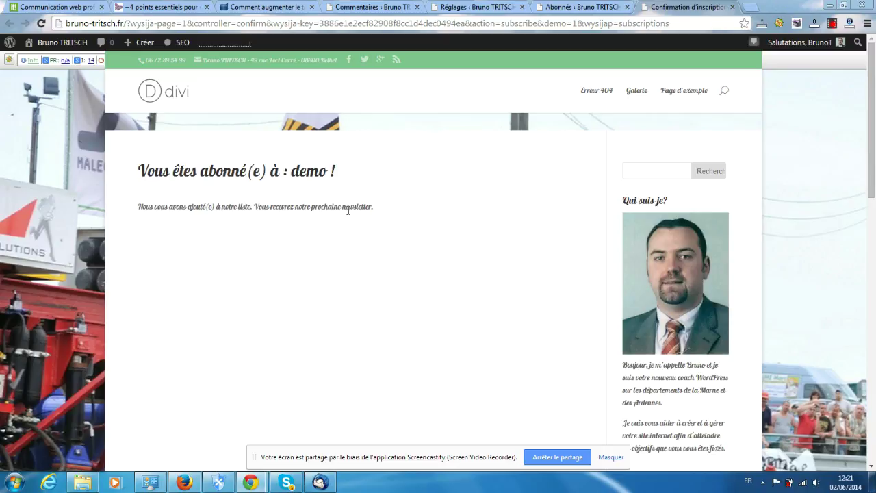
pyautogui.scroll(-3, 346, 211)
pyautogui.scroll(3, 319, 210)
pyautogui.scroll(-3, 257, 285)
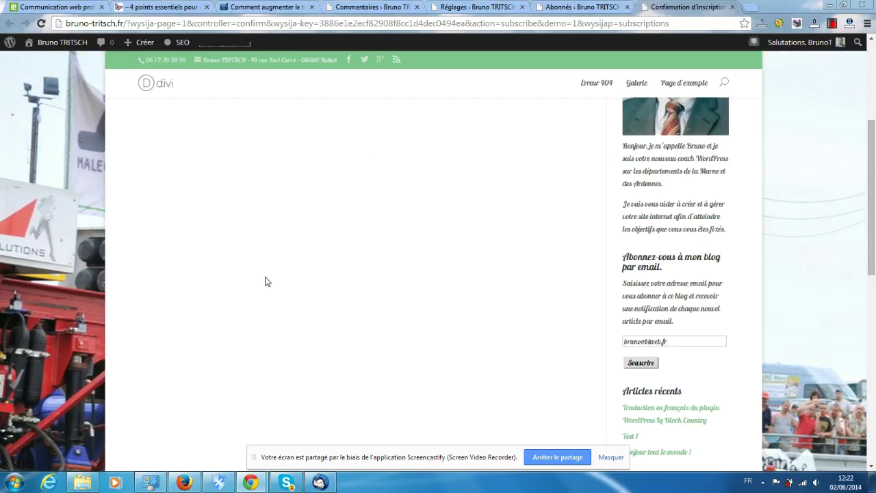
pyautogui.click(734, 8)
pyautogui.click(487, 6)
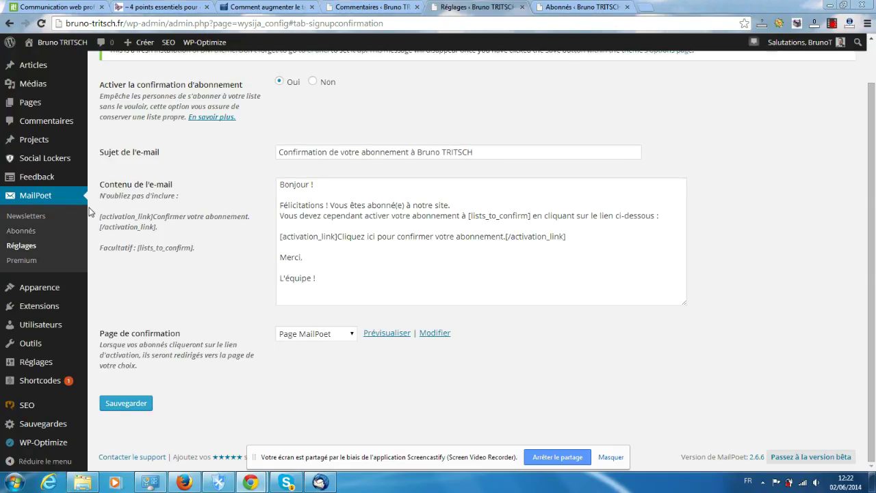
# Keep 'Page MailPoet' as the confirmation page, save, and view the 'Envoyez par...' sending settings
pyautogui.scroll(1, 92, 213)
pyautogui.moveTo(21, 153)
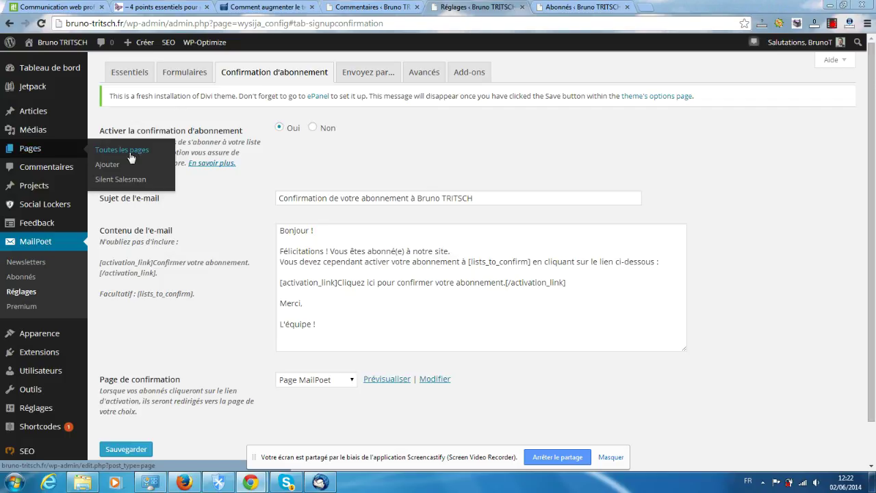
pyautogui.scroll(-1, 120, 152)
pyautogui.scroll(1, 268, 329)
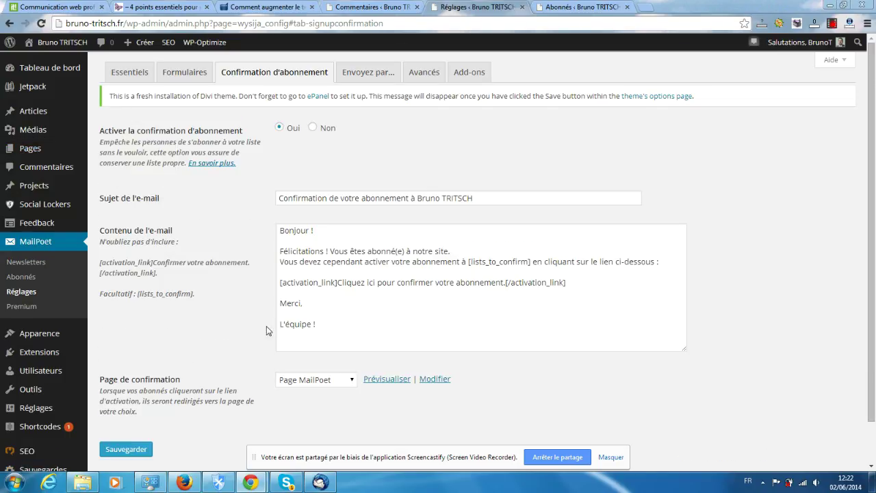
pyautogui.scroll(-1, 268, 329)
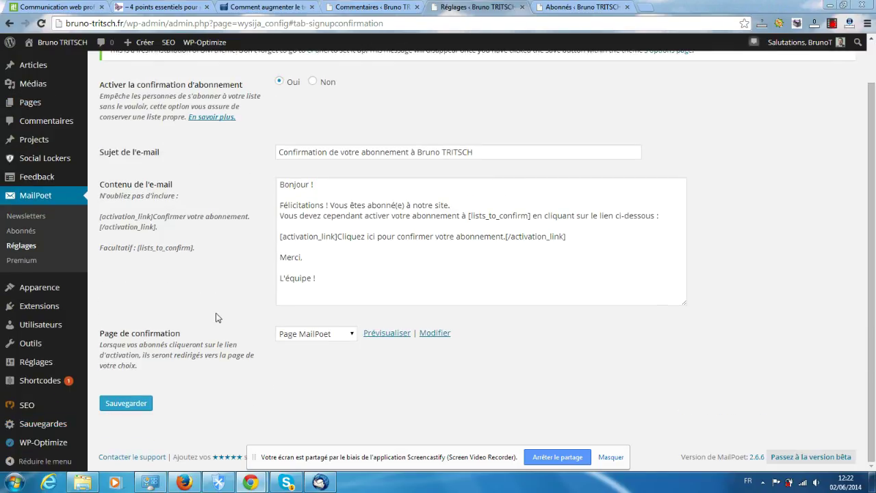
pyautogui.click(338, 335)
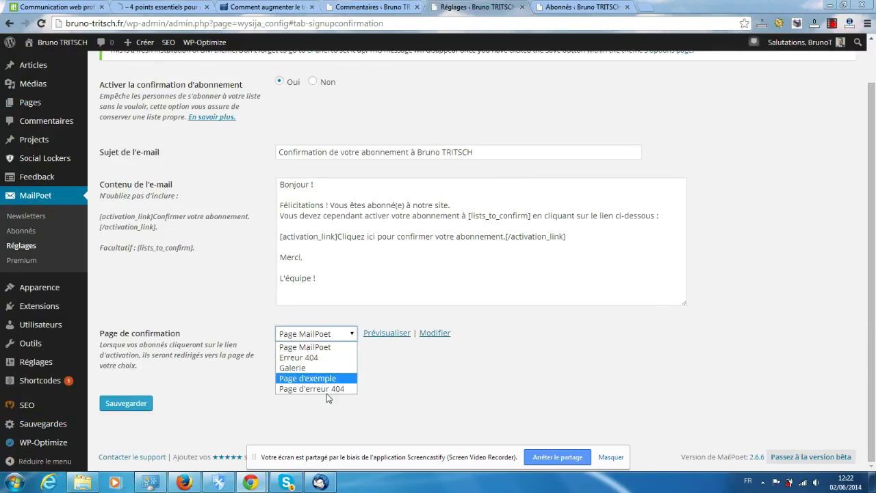
pyautogui.click(221, 275)
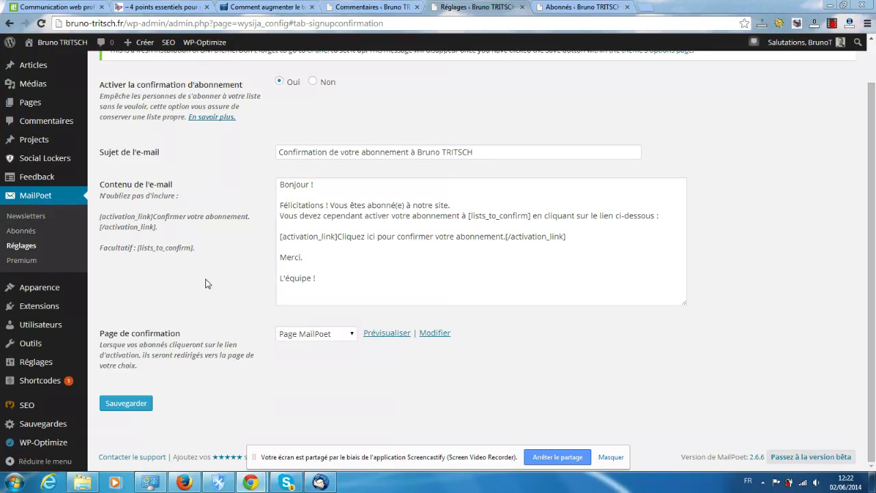
pyautogui.click(130, 404)
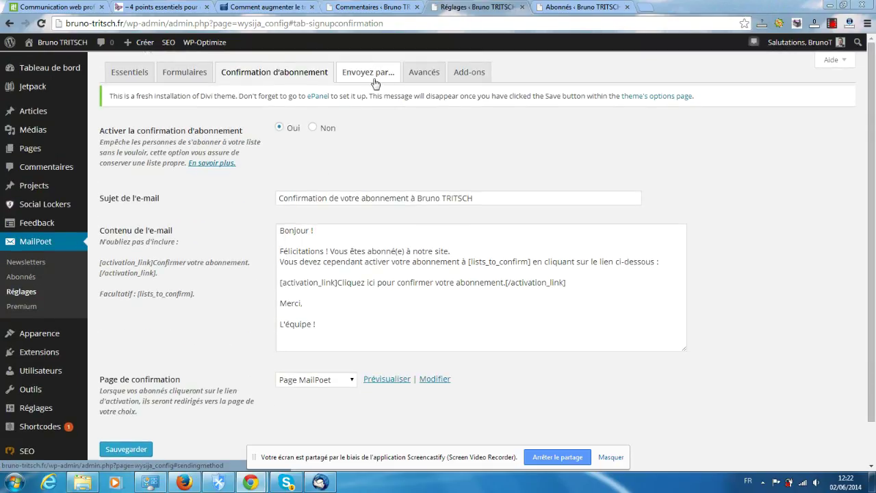
pyautogui.click(370, 73)
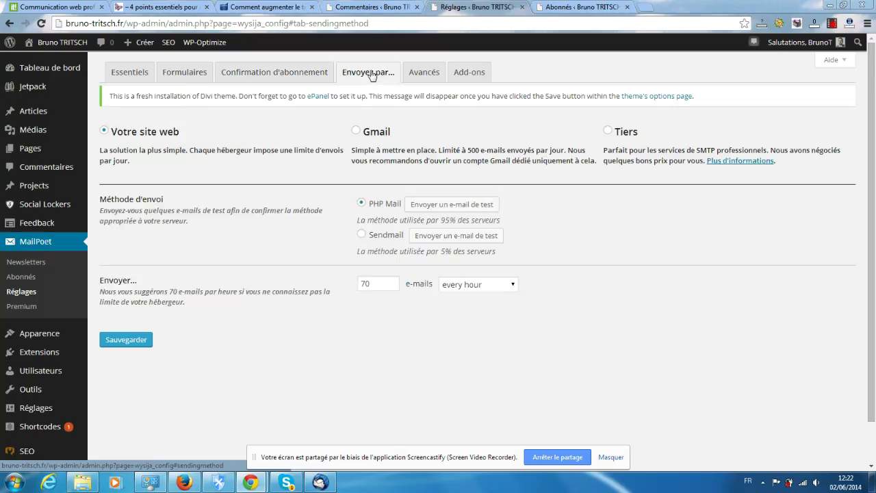
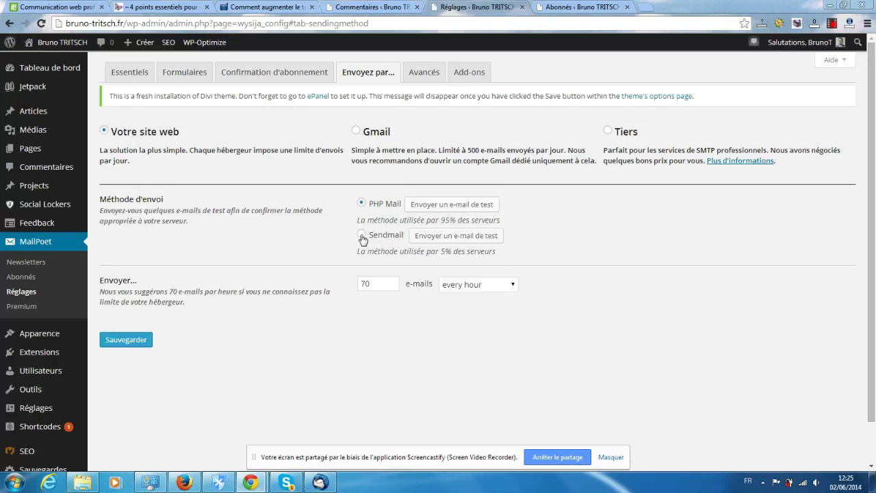
# Keep PHP Mail as the sending method at 70 e-mails every hour and save
pyautogui.click(362, 235)
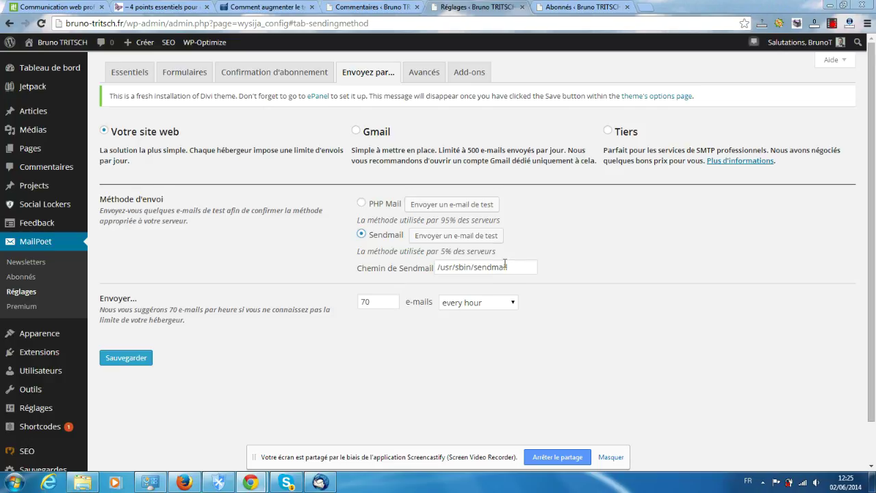
pyautogui.click(363, 204)
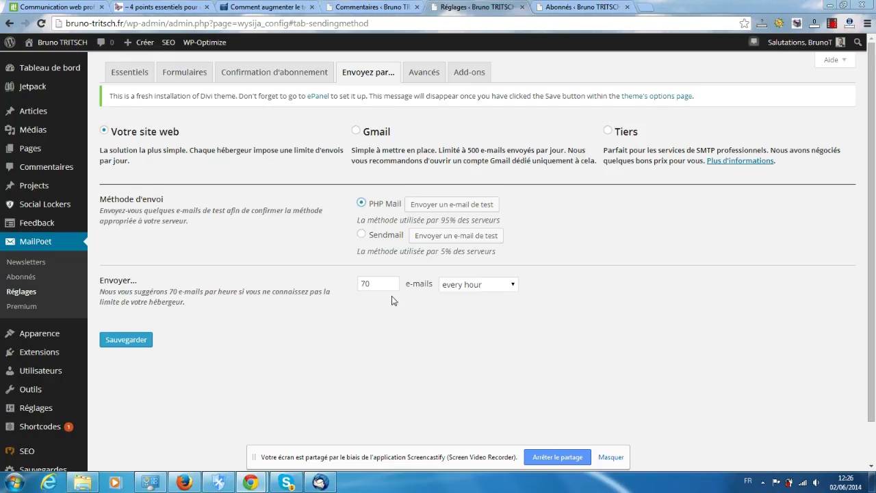
pyautogui.click(513, 286)
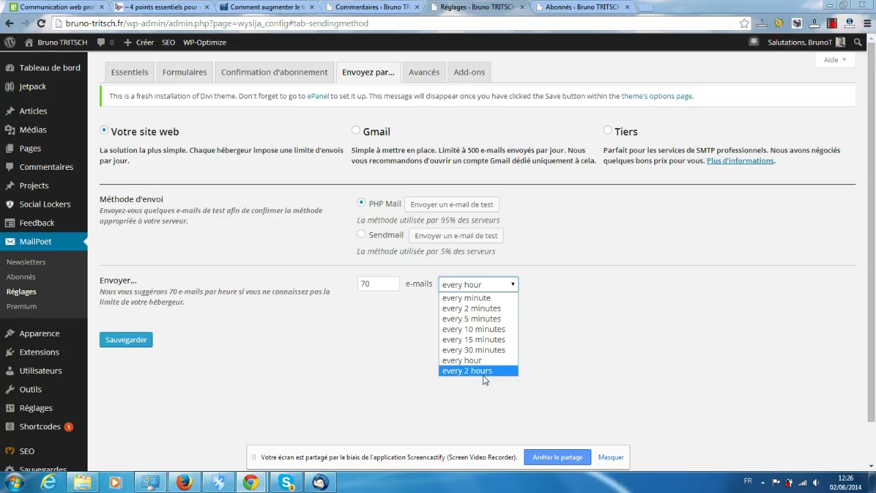
pyautogui.click(497, 285)
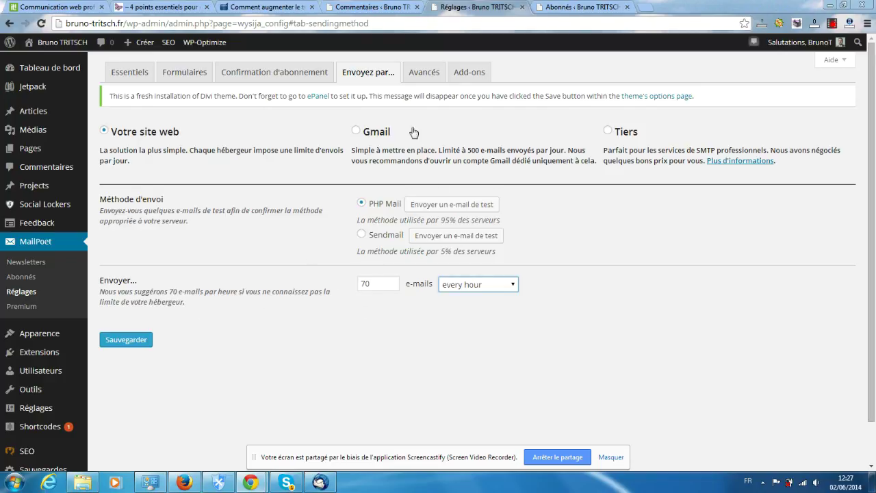
pyautogui.click(119, 345)
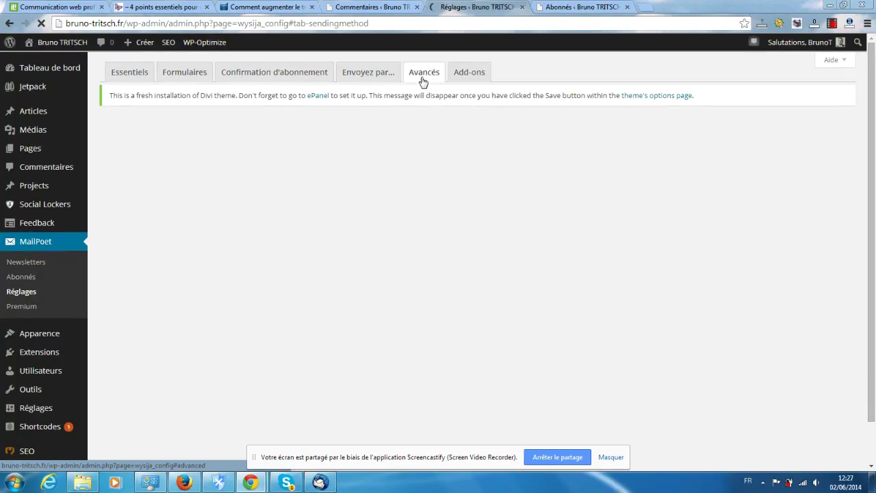
# Open the Avancés tab and scroll through the roles, reply address and subscriber profile options
pyautogui.click(423, 77)
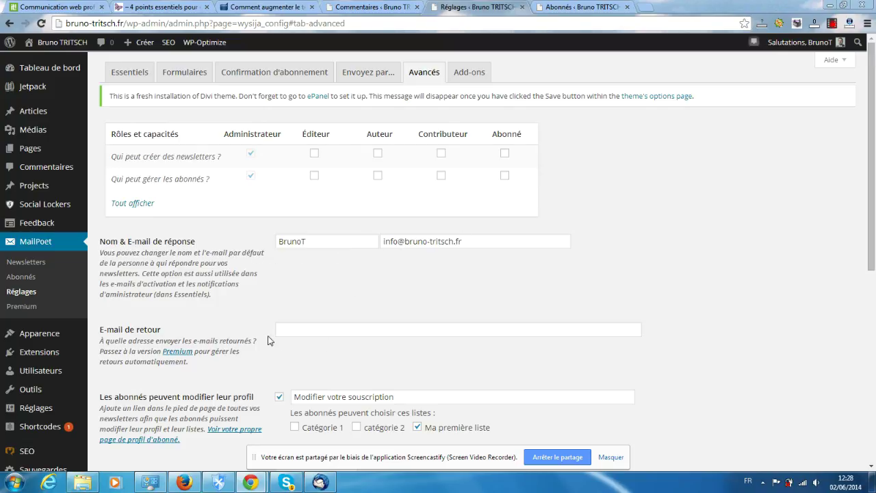
pyautogui.scroll(-3, 249, 322)
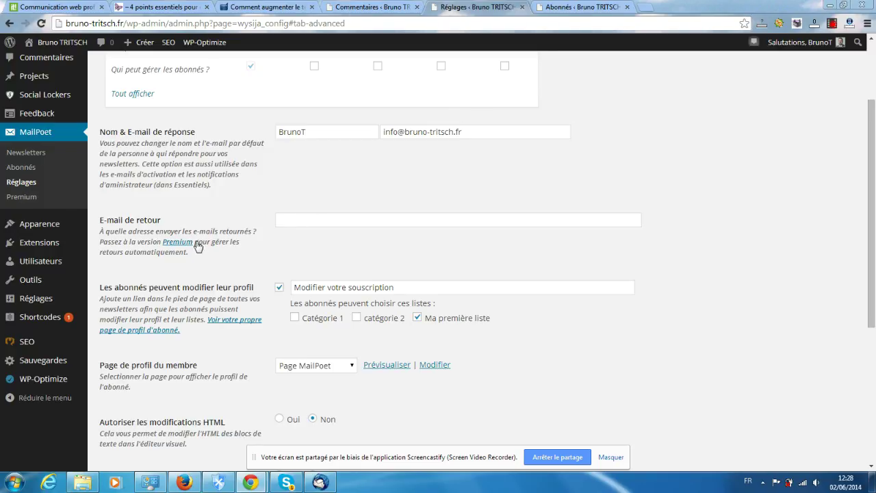
pyautogui.scroll(-1, 197, 246)
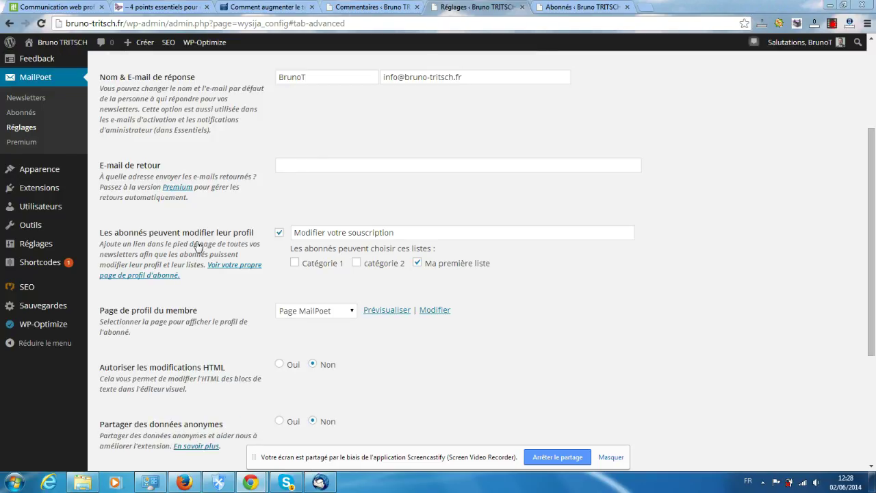
pyautogui.scroll(-1, 197, 246)
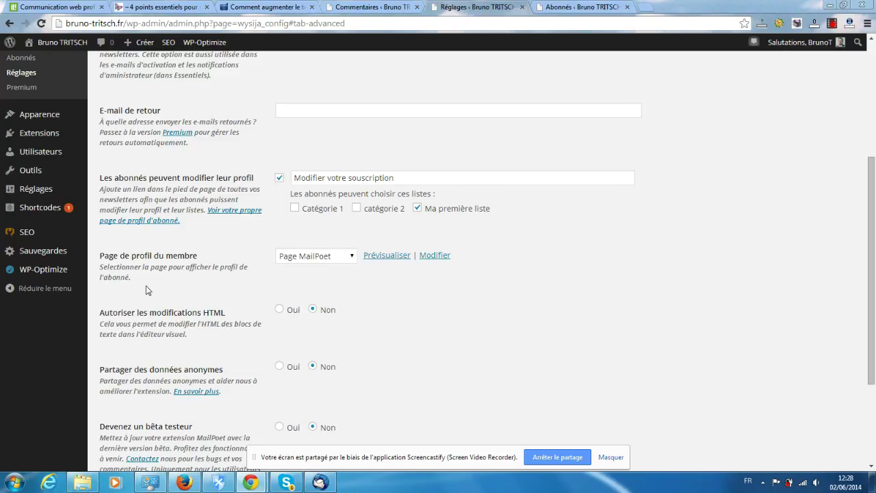
# Leave 'Page MailPoet' as the member profile page and preview it in a new tab
pyautogui.click(333, 259)
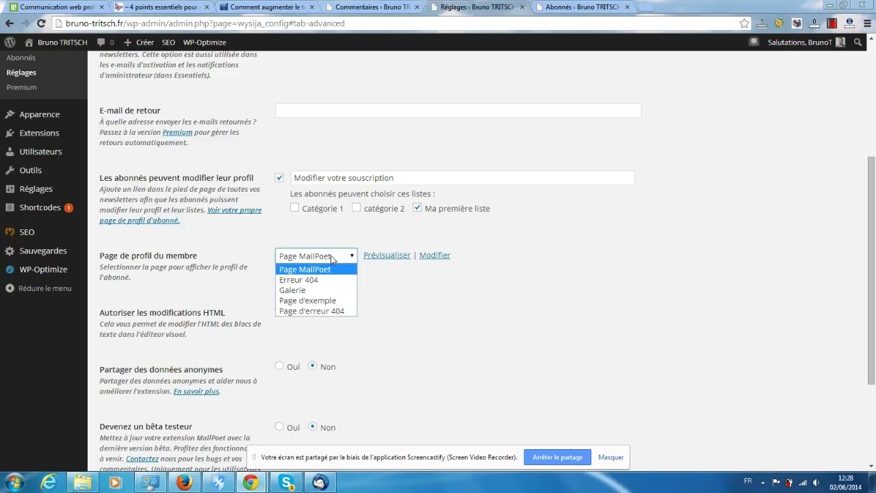
pyautogui.click(331, 258)
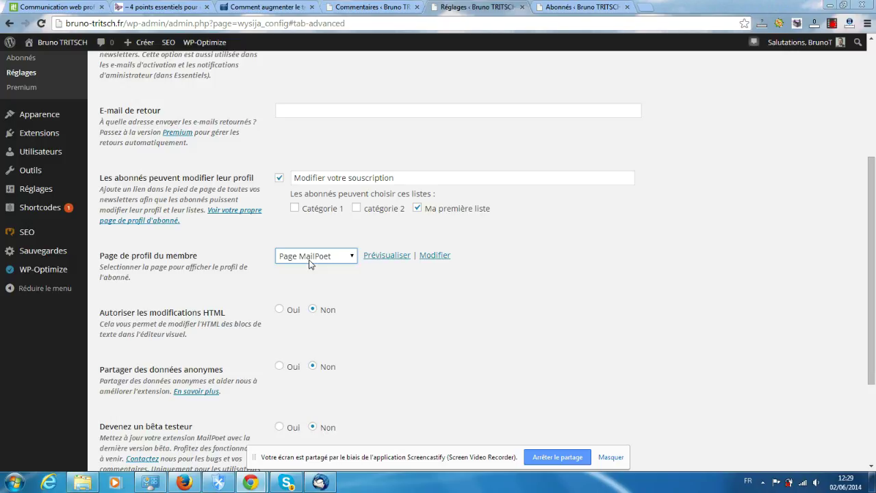
pyautogui.click(387, 256)
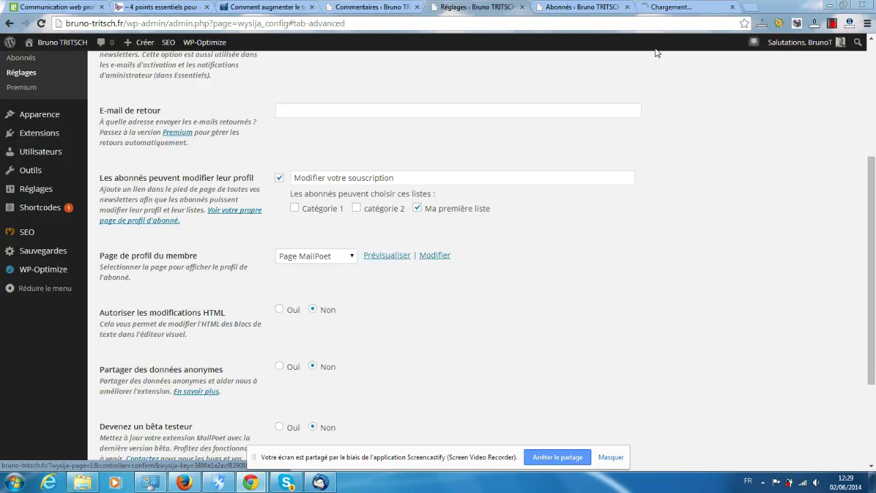
pyautogui.click(685, 7)
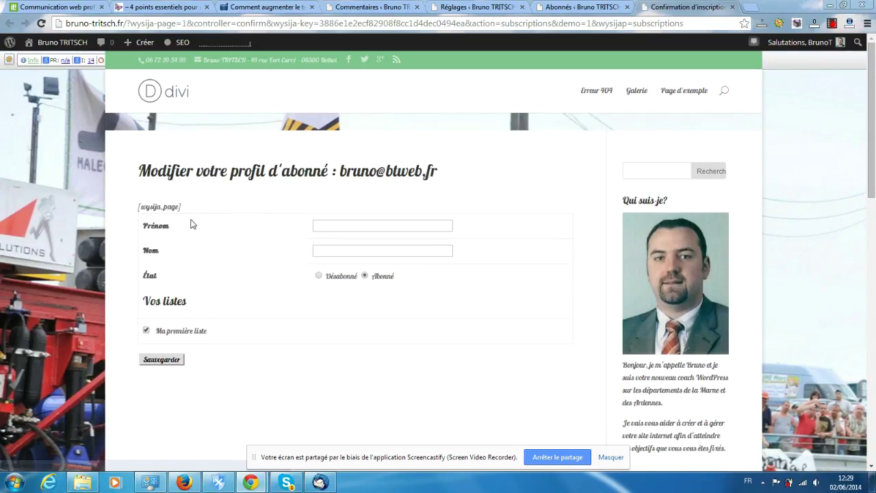
pyautogui.click(357, 222)
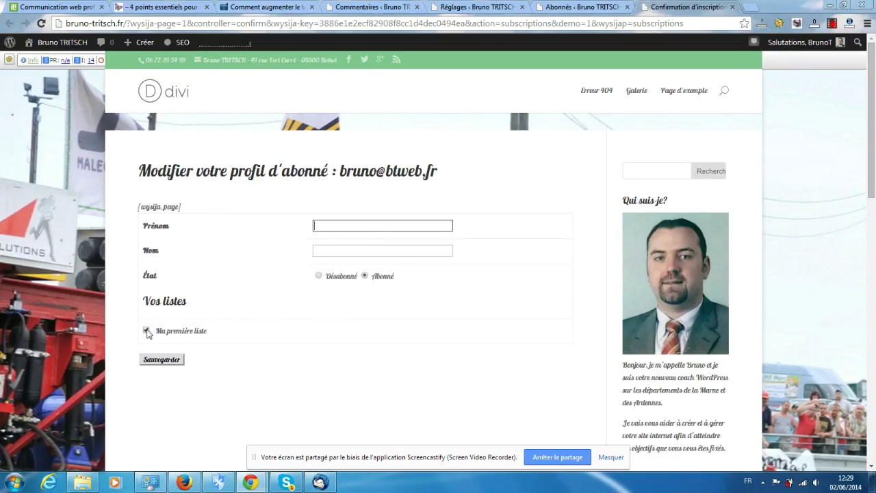
pyautogui.click(230, 339)
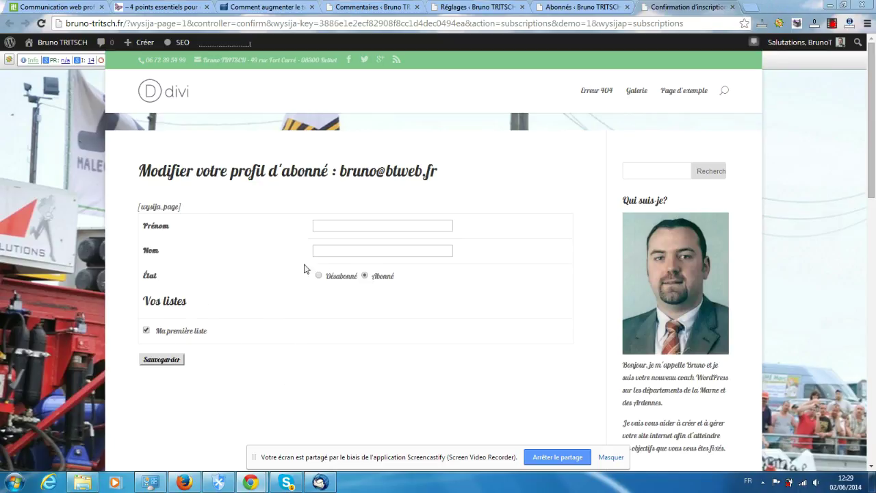
pyautogui.scroll(-2, 300, 274)
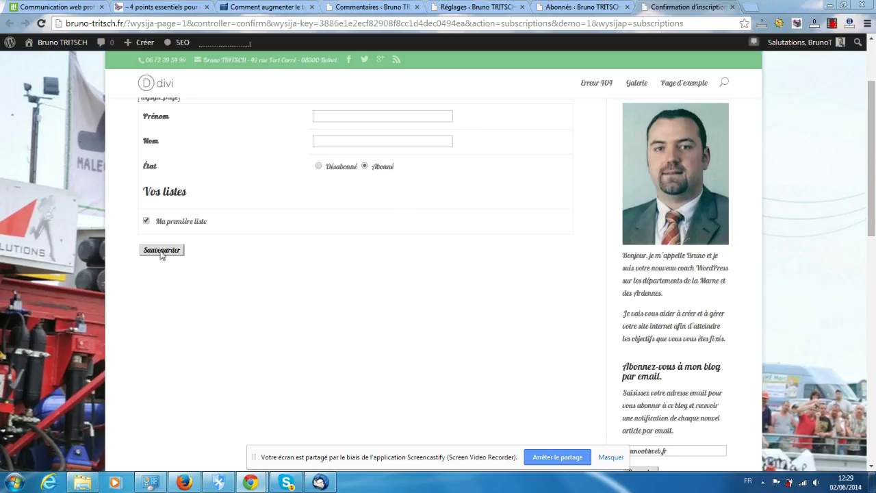
# Close the 'Confirmation d'inscription' tab and scroll through MailPoet's Avancés settings again
pyautogui.click(732, 7)
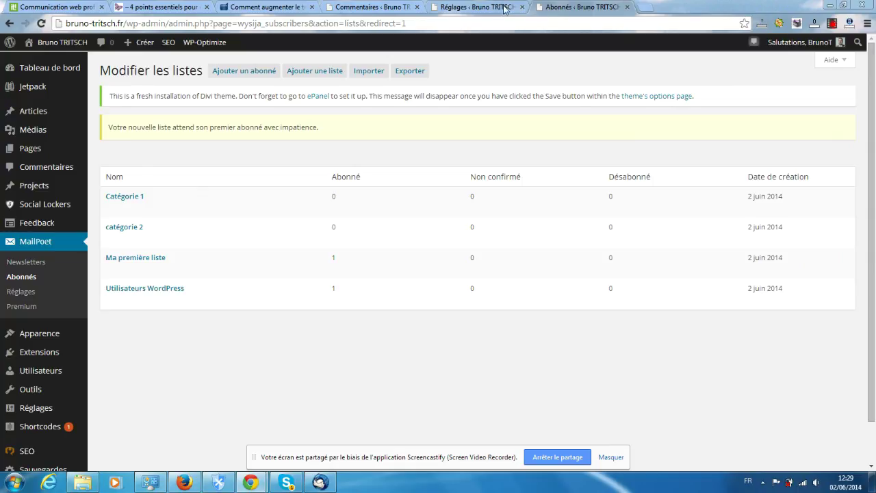
pyautogui.moveTo(488, 7); pyautogui.dragTo(582, 7)
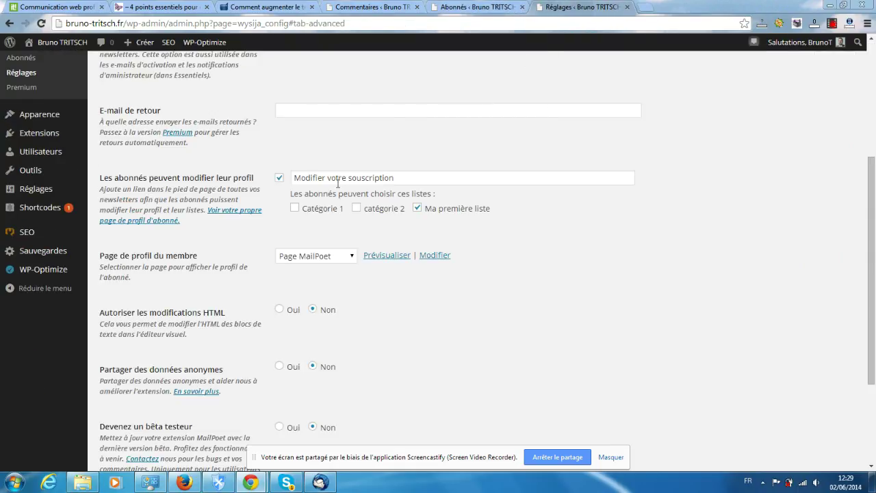
pyautogui.scroll(-3, 339, 184)
pyautogui.scroll(3, 338, 184)
pyautogui.scroll(-1, 295, 197)
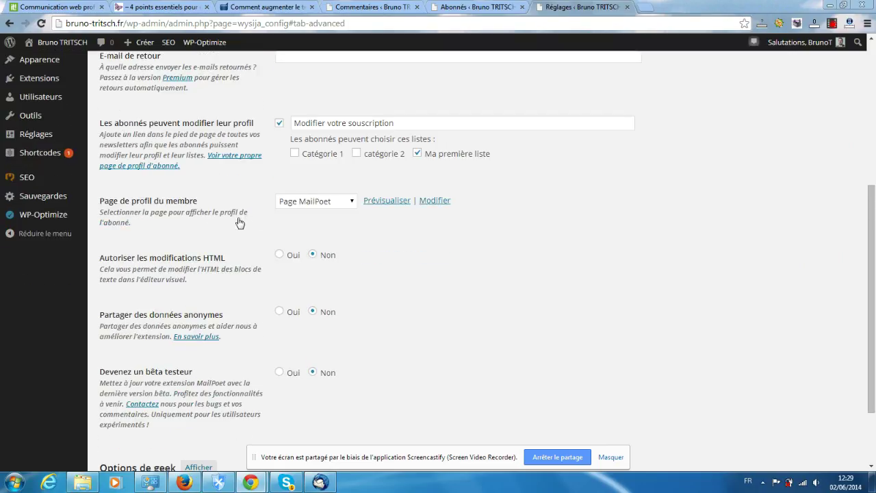
pyautogui.scroll(-2, 231, 222)
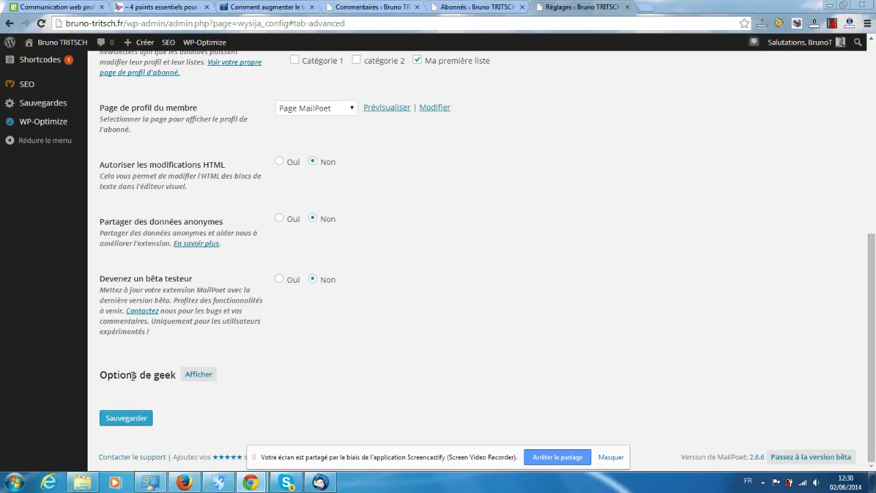
# Show the geek options (archive shortcut, subscriber count, charset, cron, debug), save, then view Add-ons
pyautogui.click(199, 376)
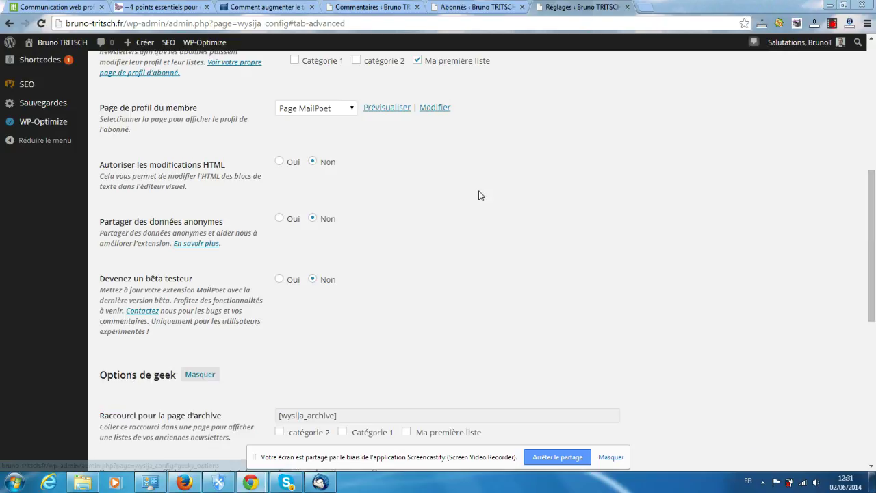
pyautogui.scroll(-3, 383, 235)
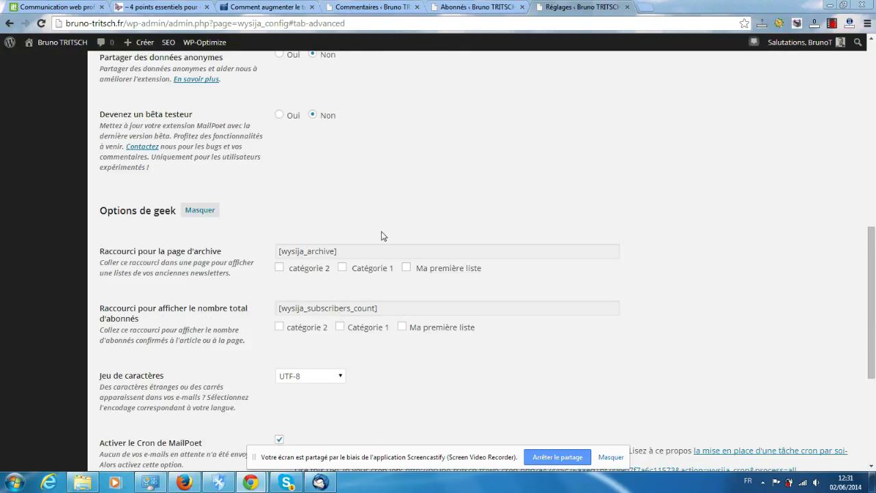
pyautogui.scroll(-1, 382, 236)
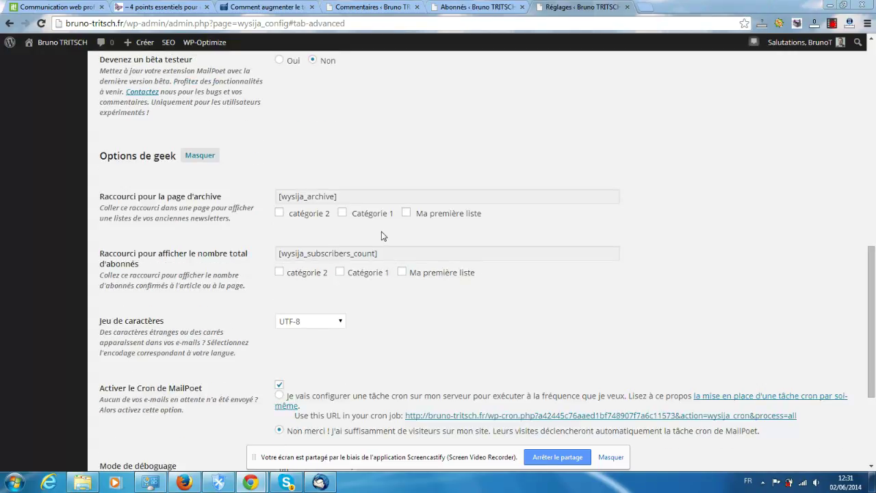
pyautogui.scroll(-1, 382, 235)
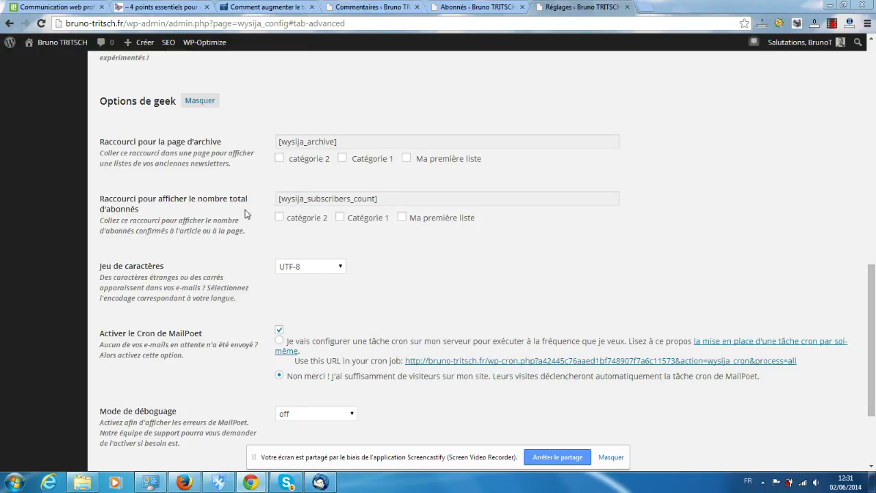
pyautogui.scroll(-2, 220, 222)
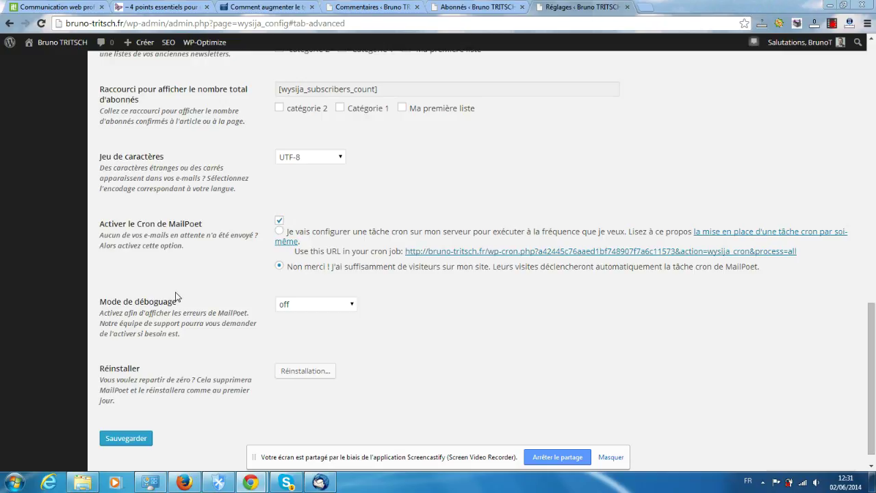
pyautogui.scroll(-1, 127, 288)
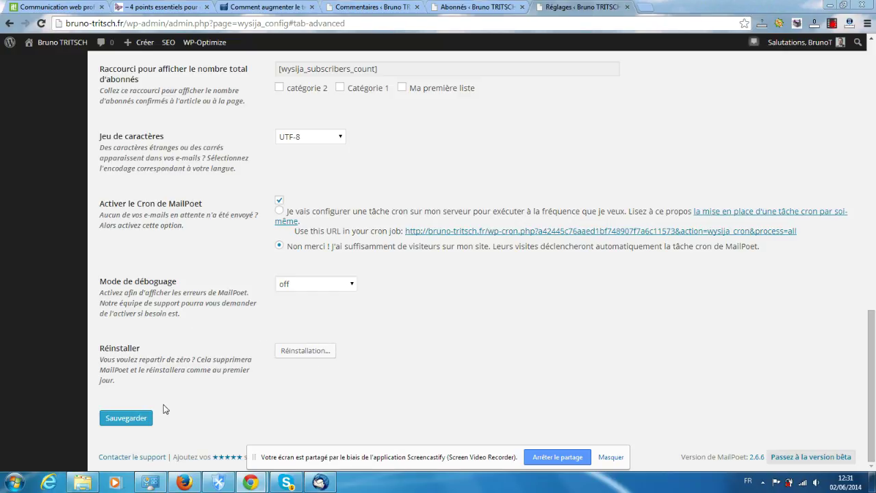
pyautogui.click(131, 419)
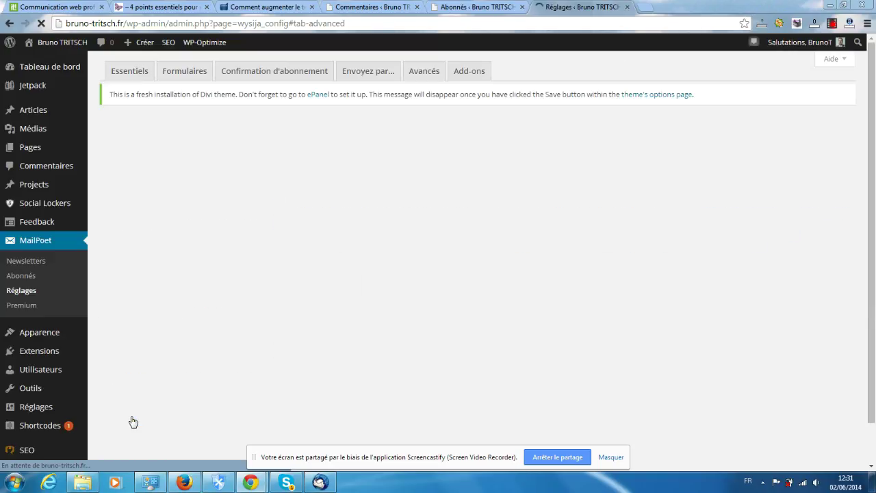
pyautogui.click(468, 73)
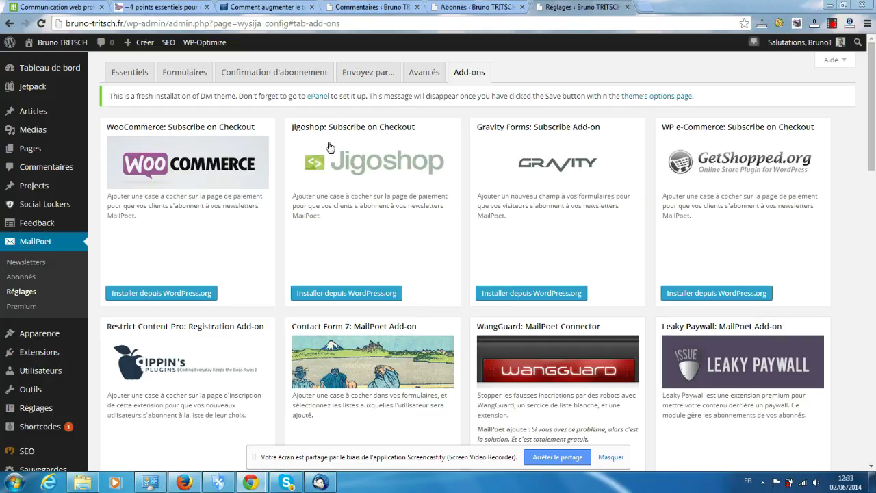
# Scroll the Add-ons list down to Restrict Content Pro, Contact Form 7 and GetConversion
pyautogui.scroll(-3, 503, 164)
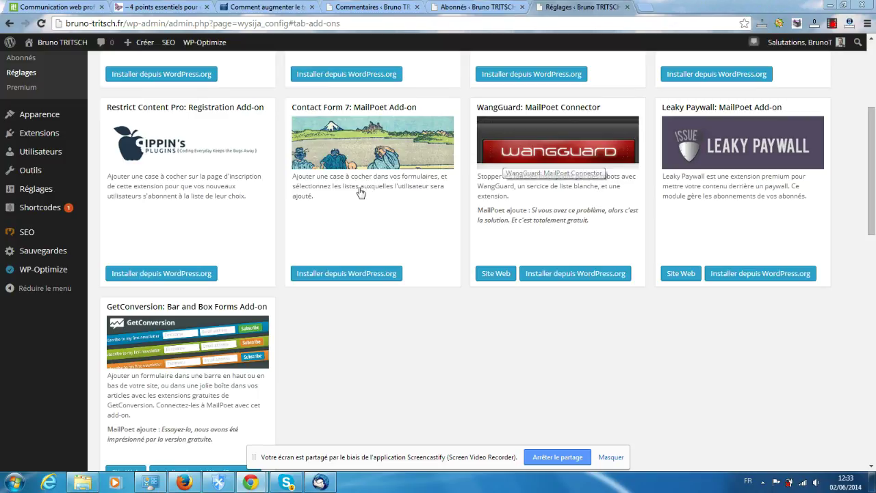